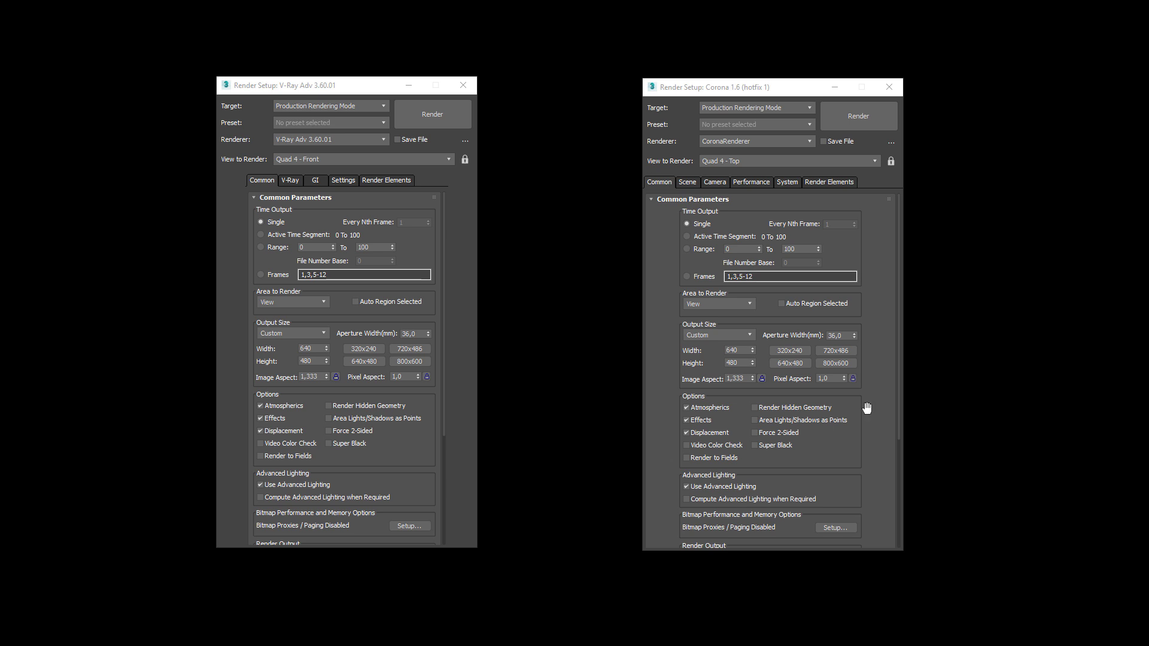
Display the V-Ray settings beside Corona's Scene settings and narrow the V-Ray render setup window.
left_click_drag(875, 492, 871, 457)
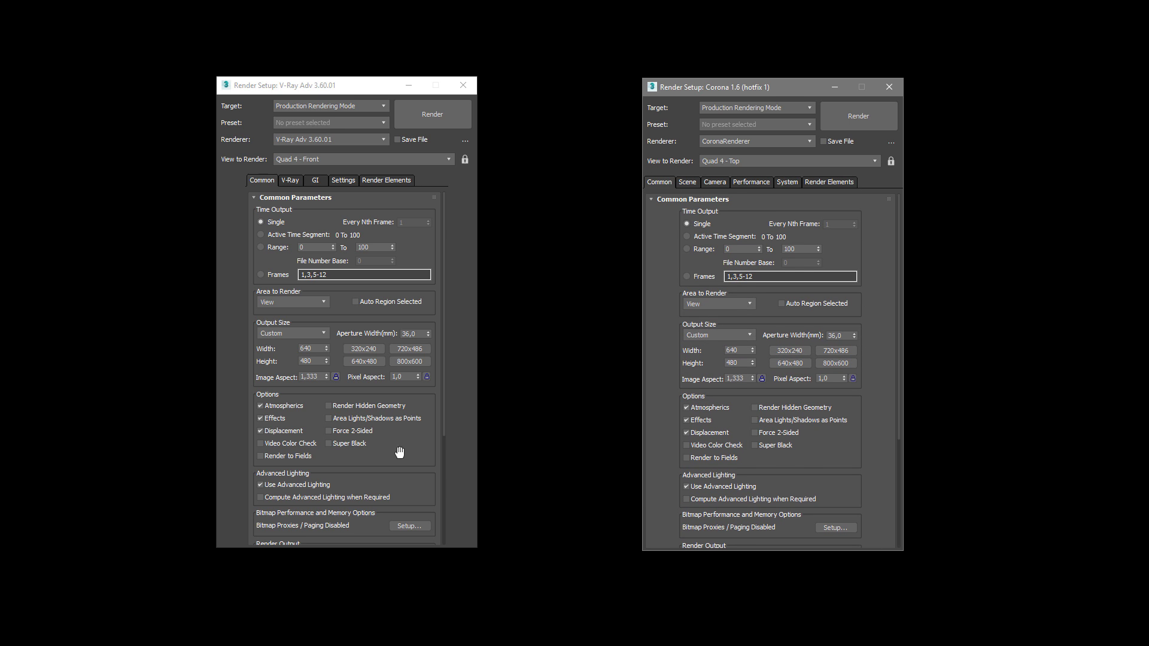
left_click_drag(397, 450, 383, 336)
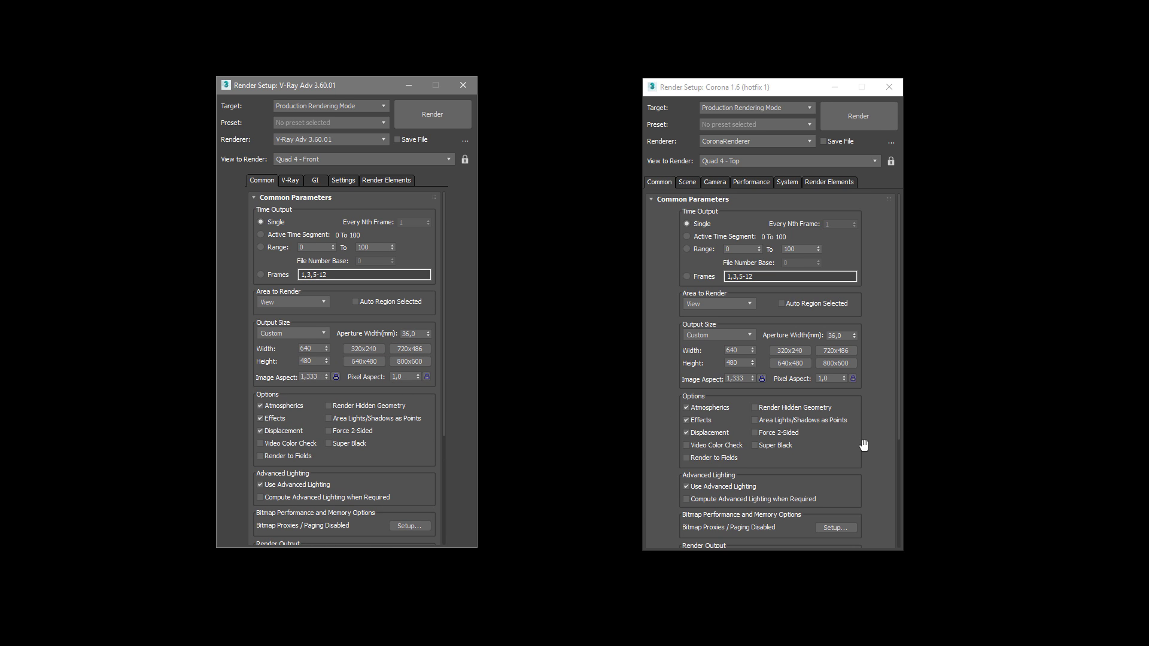
left_click_drag(864, 441, 852, 482)
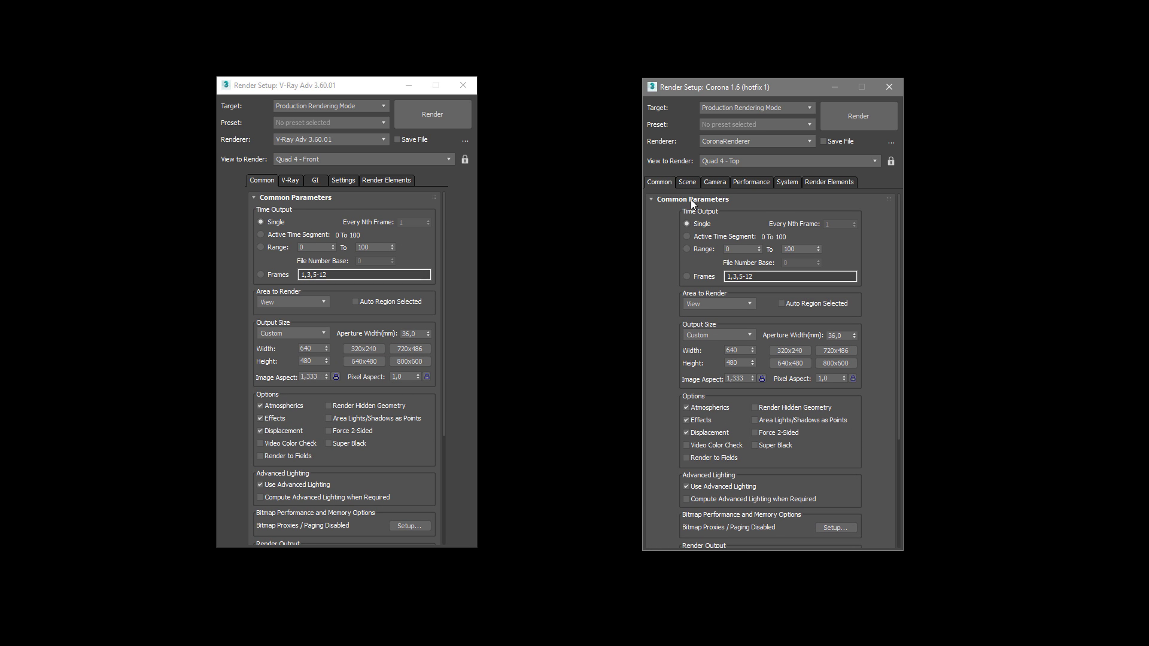
left_click(290, 180)
left_click(688, 183)
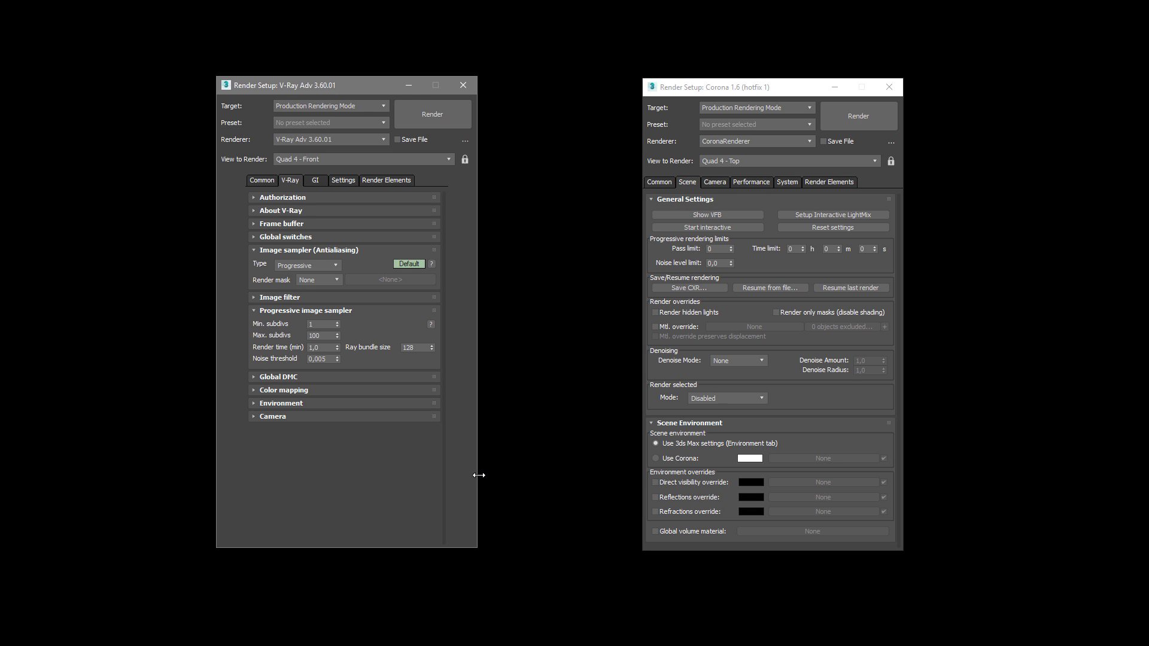
left_click_drag(477, 472, 357, 471)
mouse_move(740, 366)
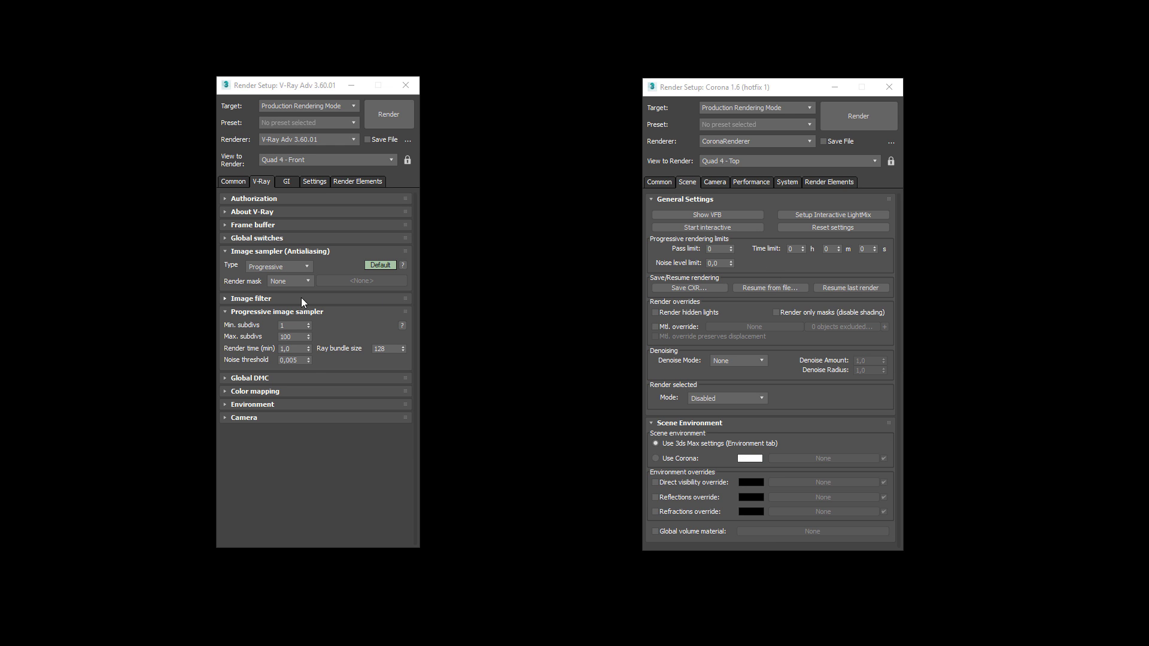
Expand all rollouts of the V-Ray settings, keeping only Authorization and About V-Ray collapsed.
left_click(266, 299)
left_click(268, 442)
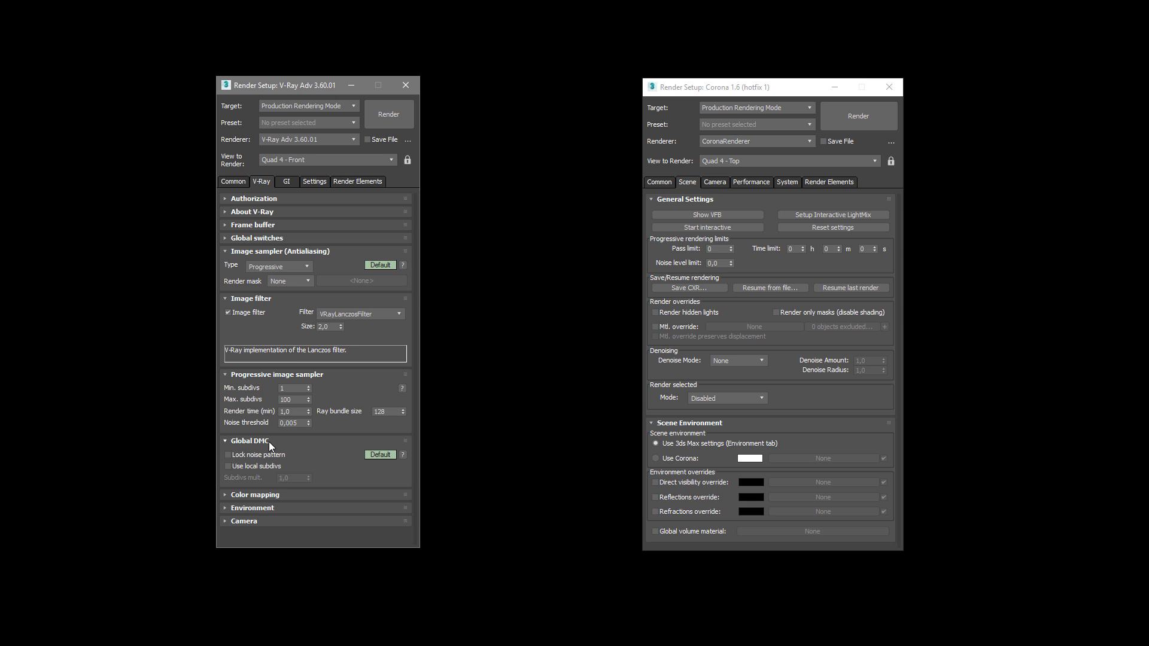
right_click(314, 538)
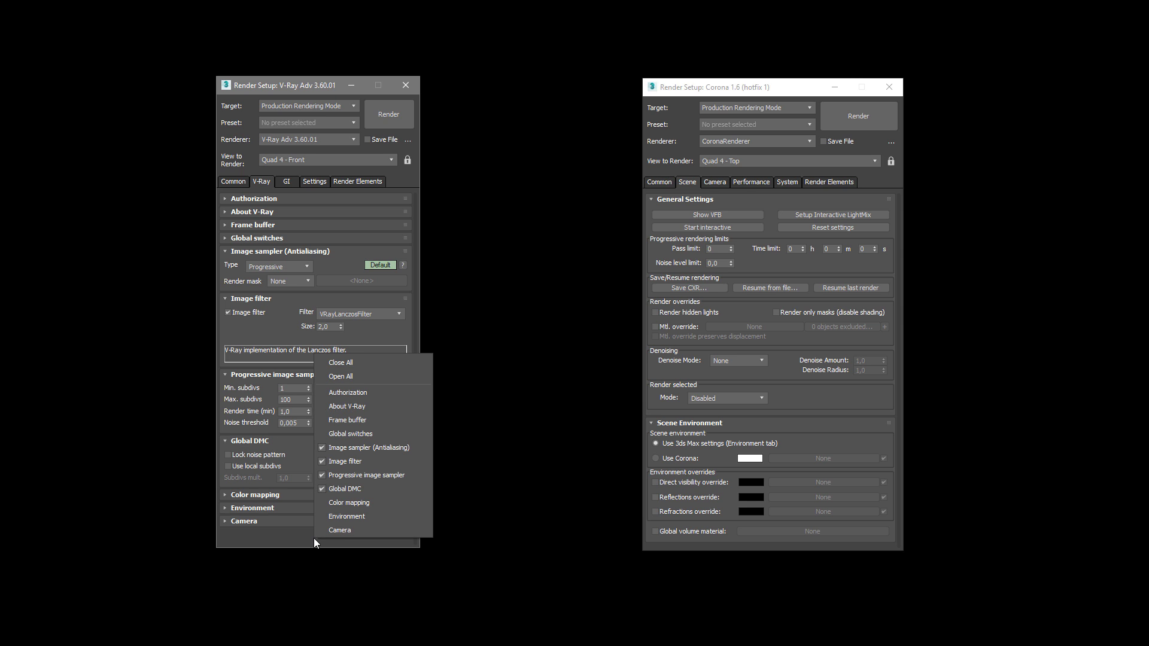
left_click(340, 377)
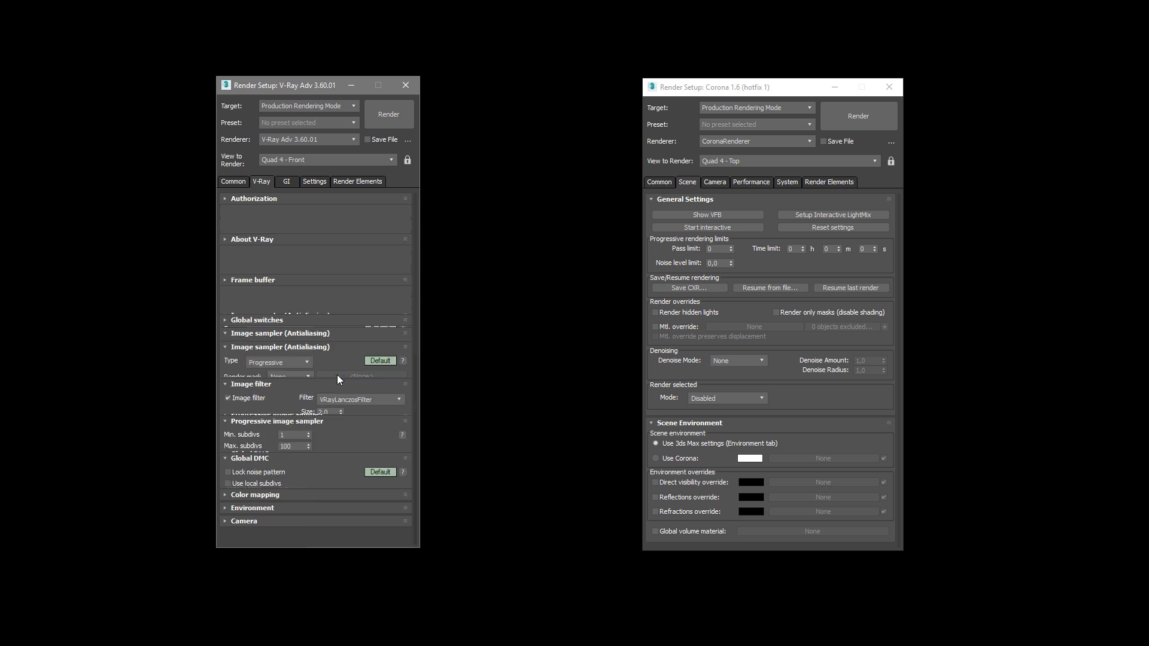
left_click(288, 200)
left_click(271, 213)
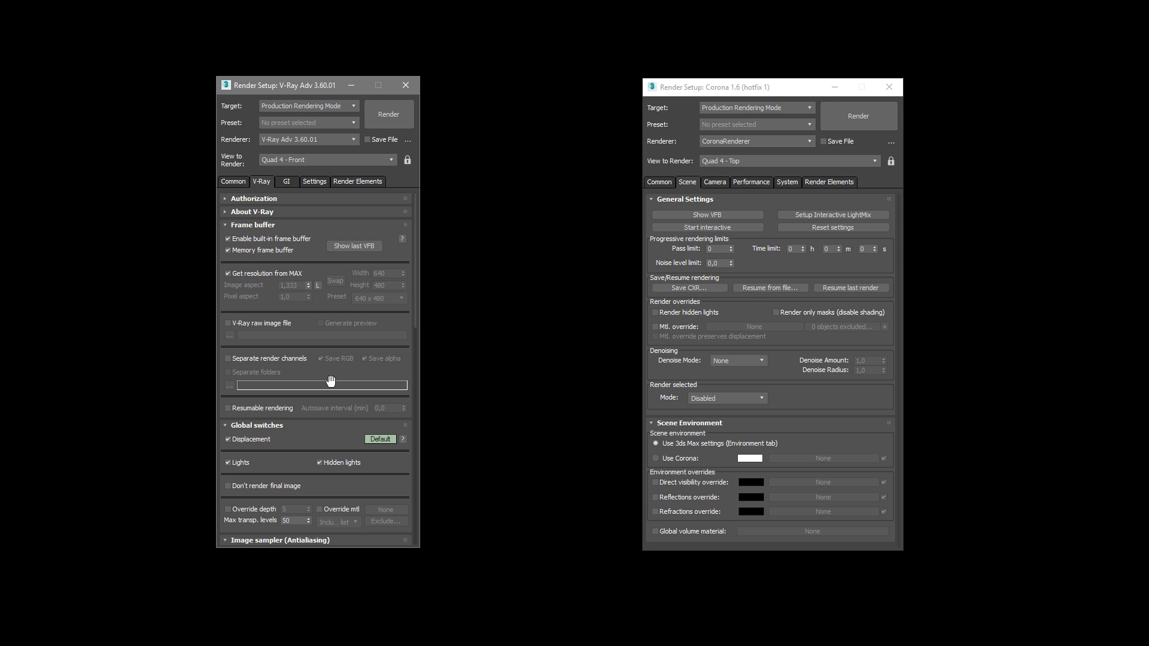
Examine the V-Ray settings from Frame buffer through Camera in their default mode and compare them with Corona's Scene settings.
scroll(331, 381, "down", 5)
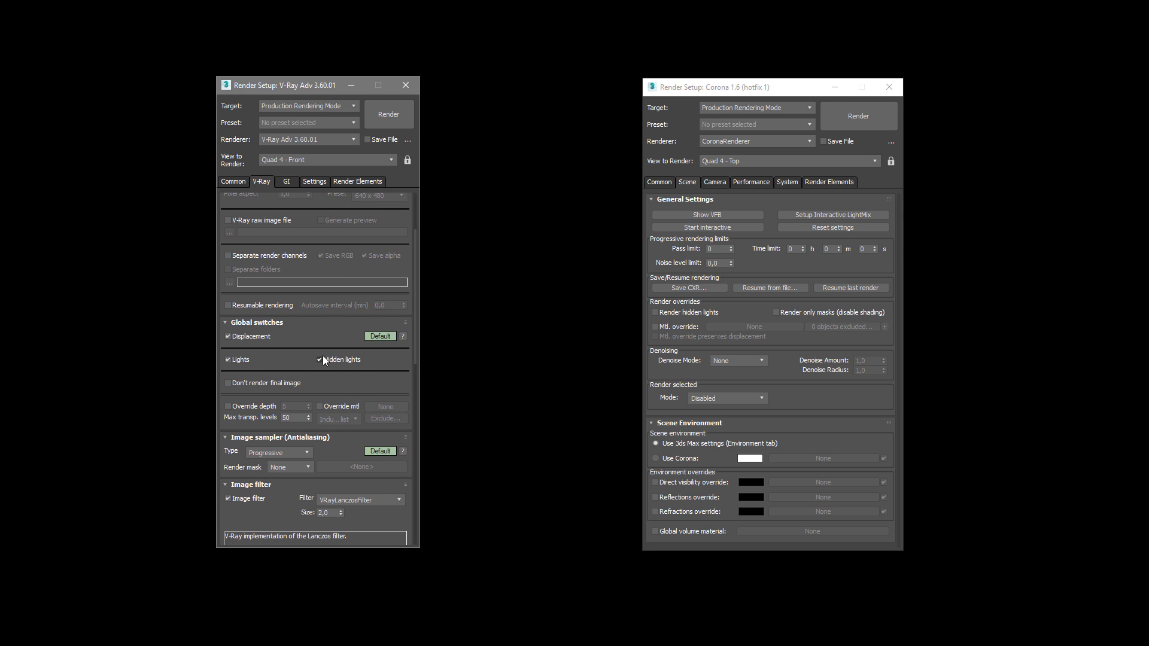
scroll(326, 324, "down", 5)
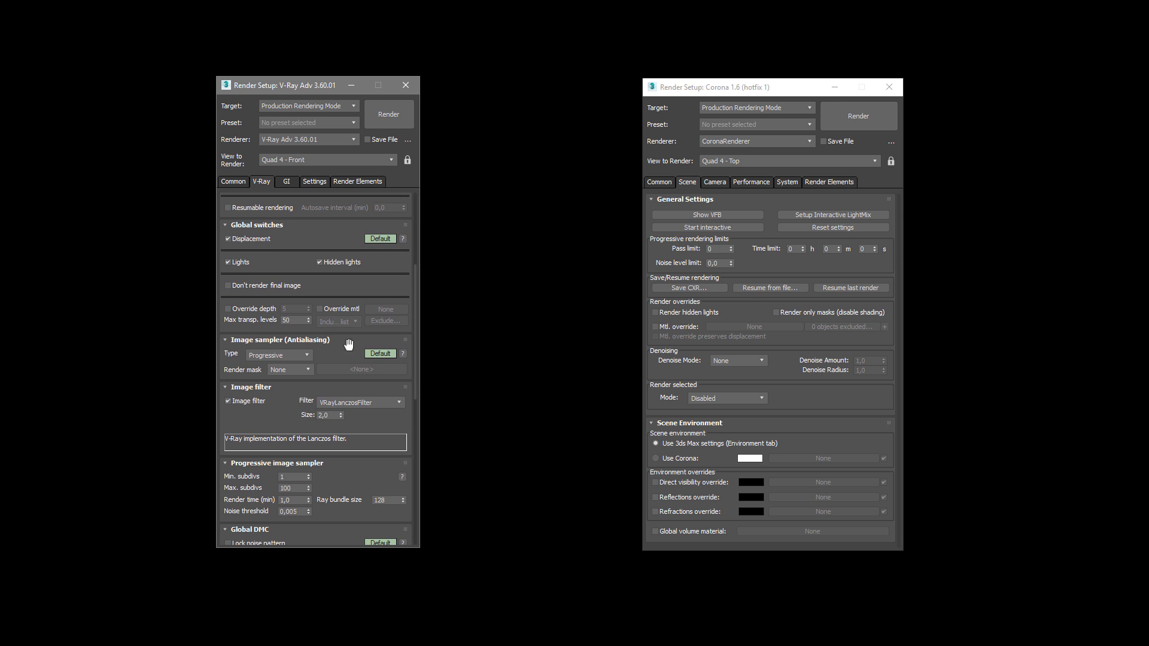
scroll(347, 383, "down", 7)
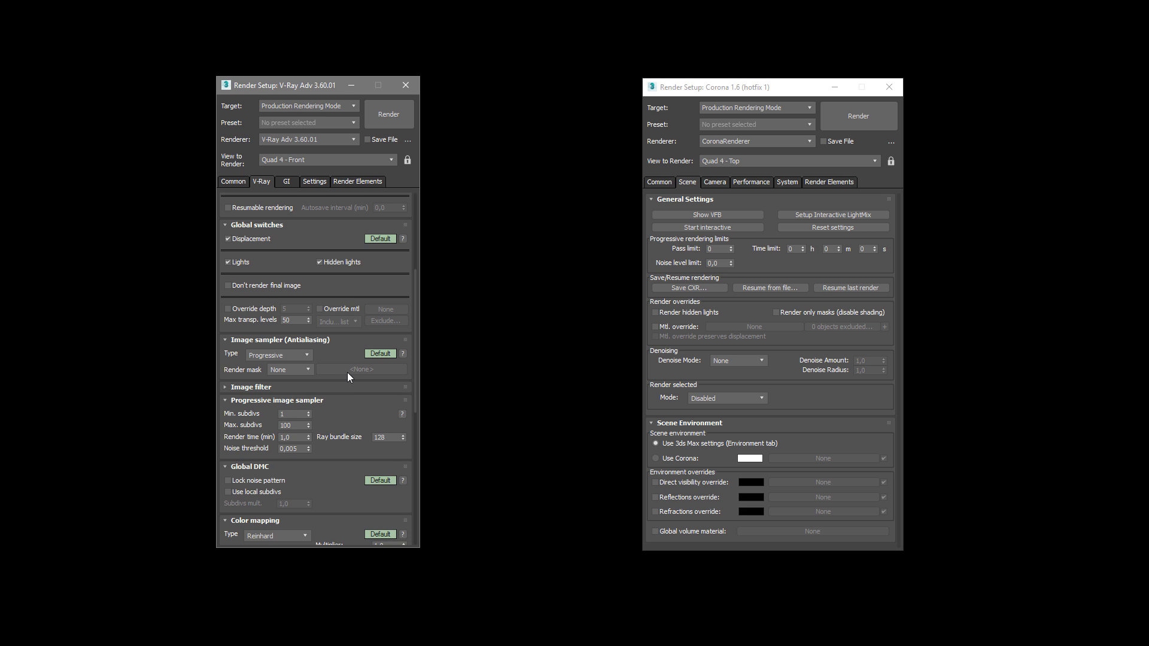
scroll(353, 395, "down", 9)
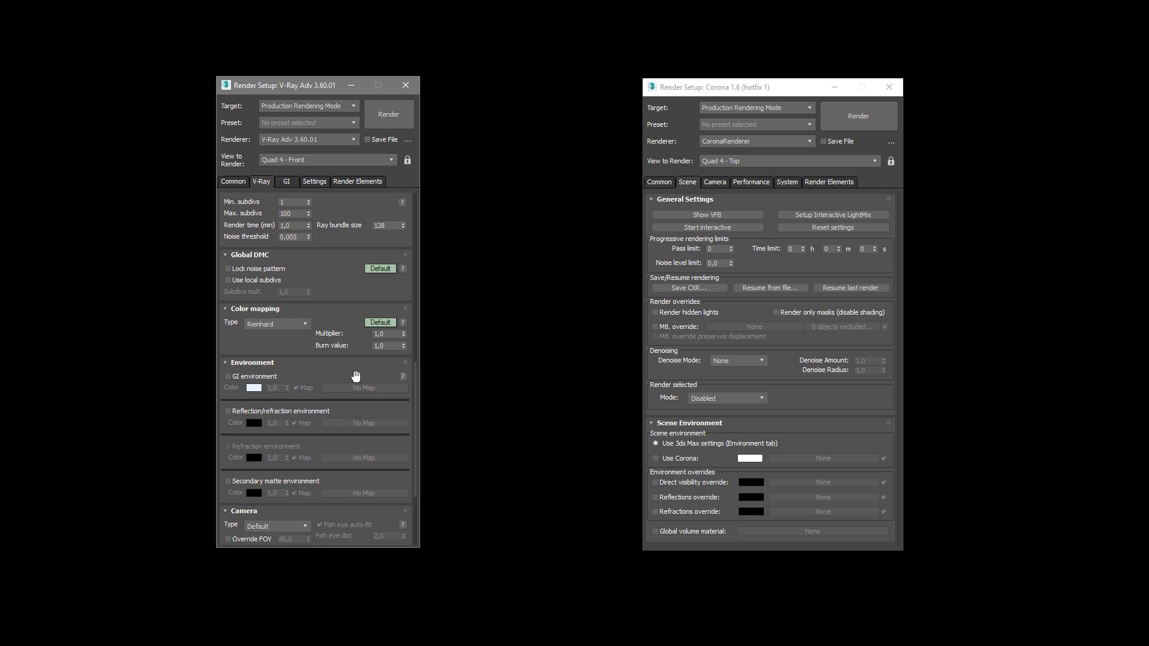
scroll(348, 323, "down", 4)
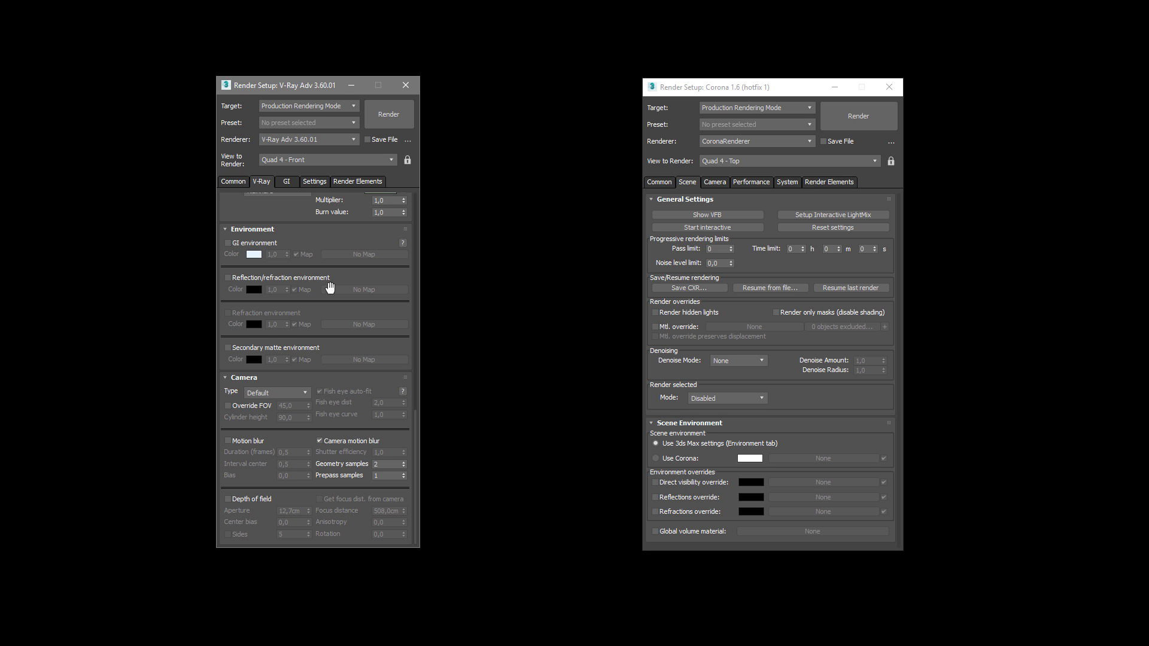
scroll(335, 338, "up", 5)
scroll(353, 359, "up", 5)
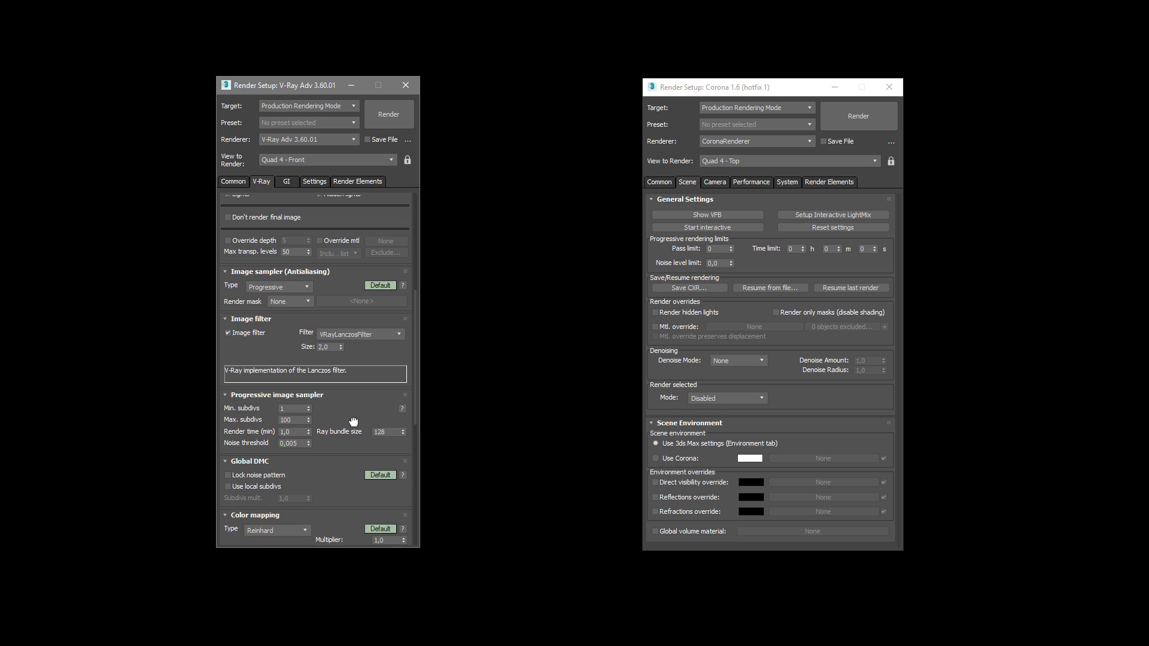
scroll(350, 332, "up", 4)
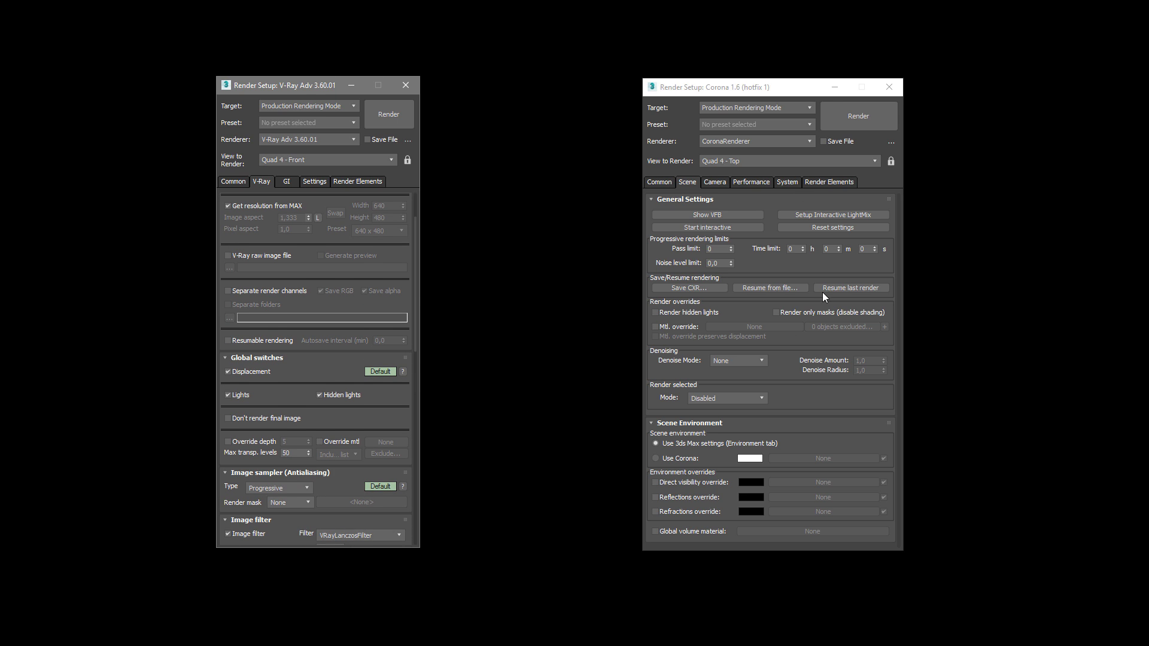
Set Global switches to Expert mode and switch all other V-Ray rollouts to Expert as well.
left_click(376, 372)
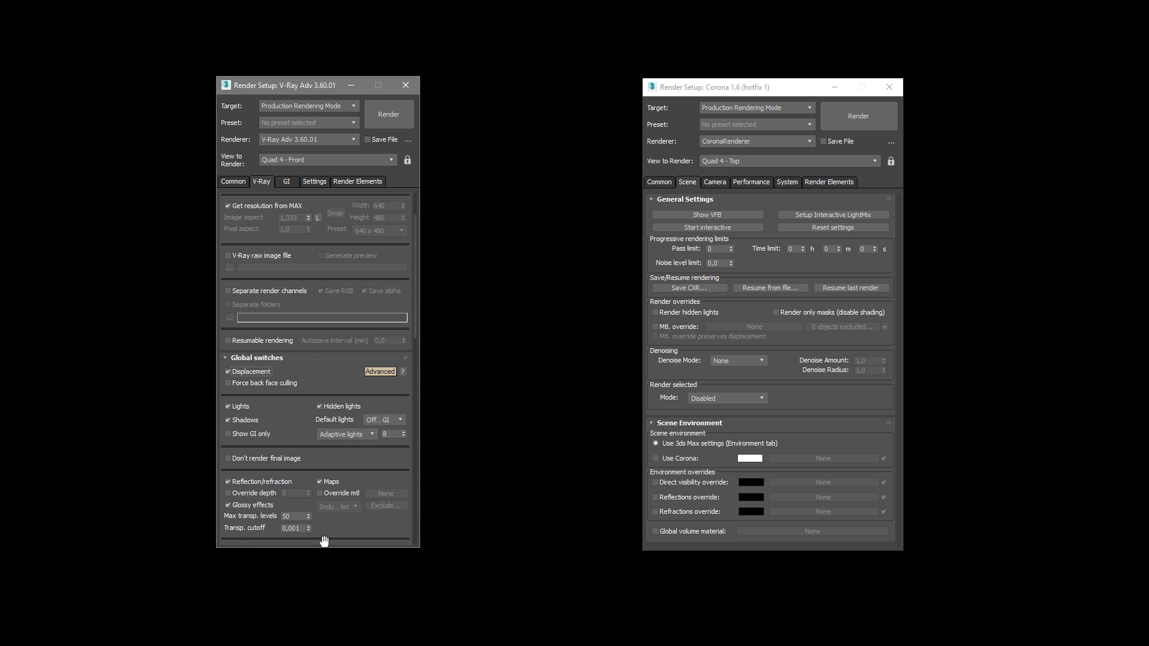
left_click(382, 372)
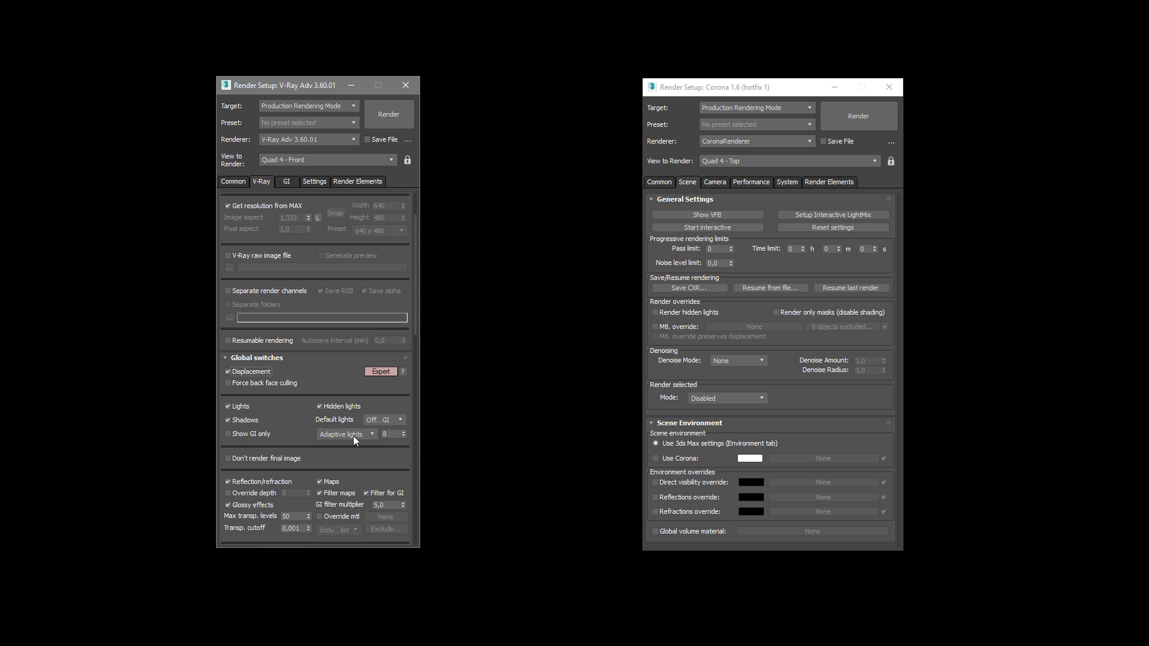
left_click_drag(325, 377, 323, 268)
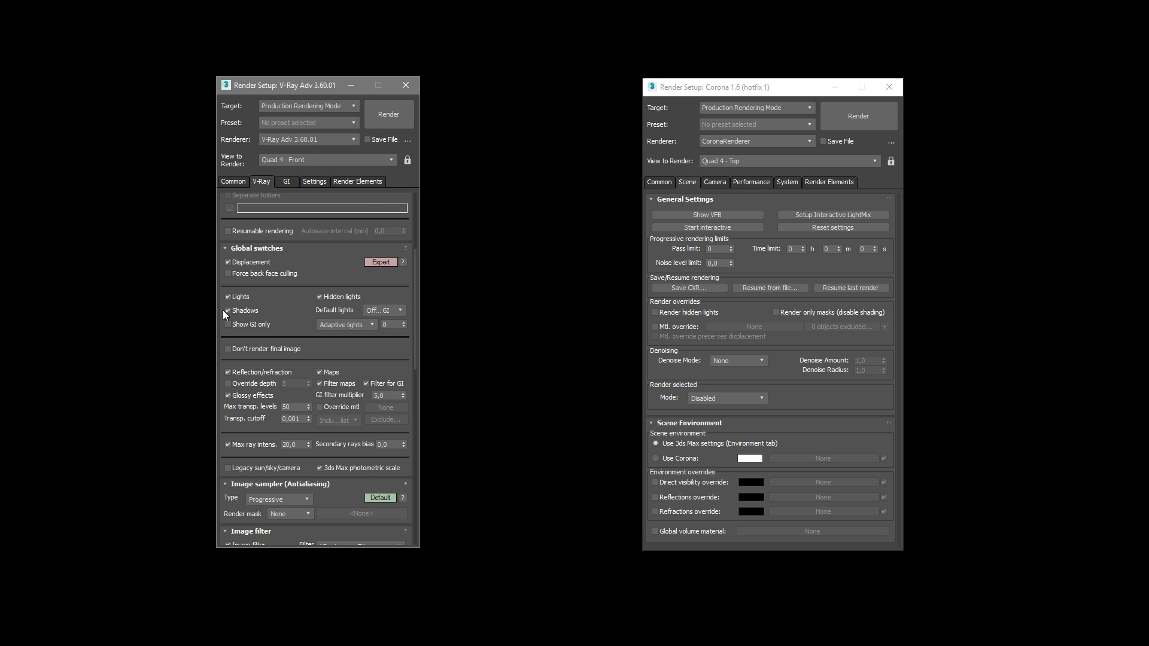
right_click(372, 262)
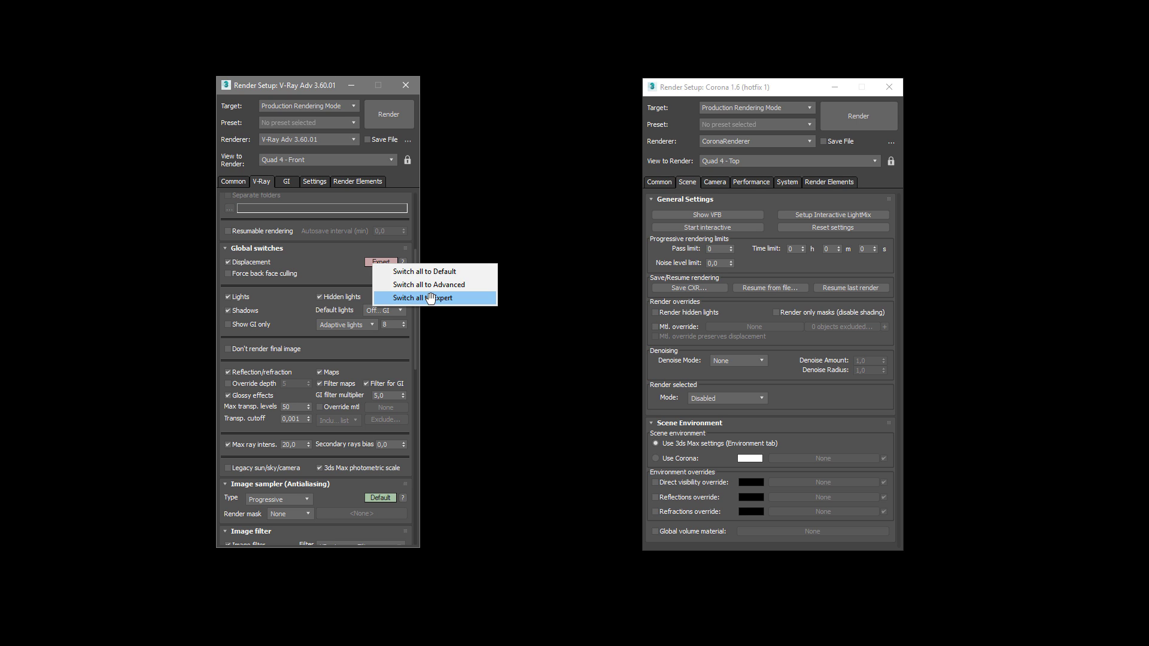
left_click(433, 298)
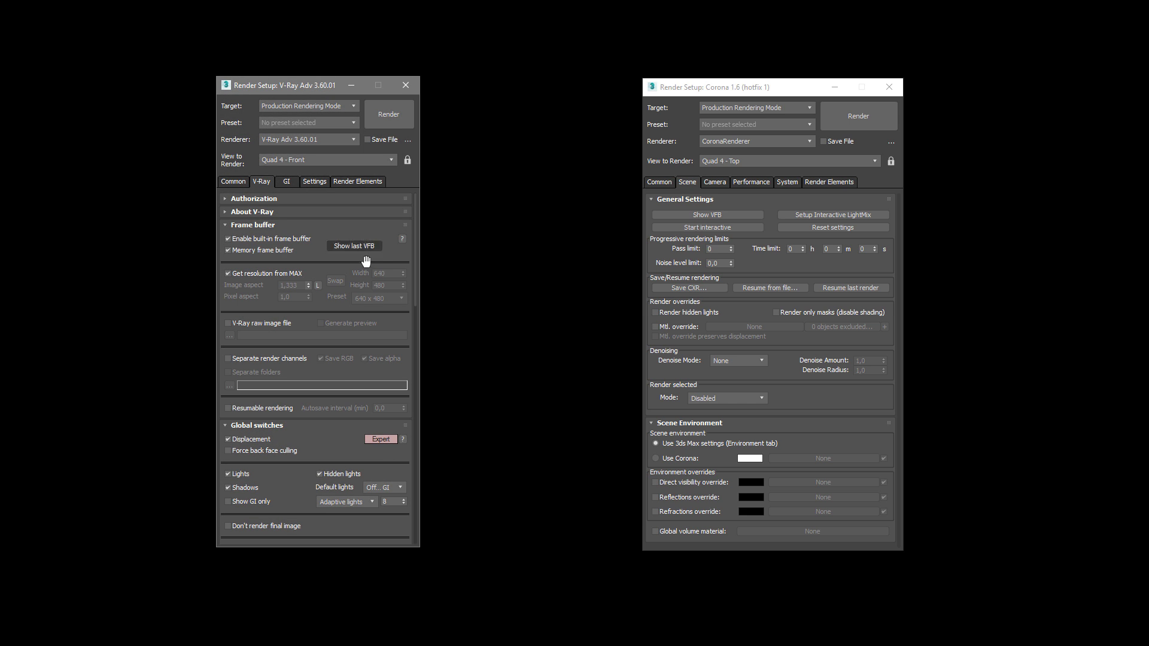
Review the additional Expert-mode options in Global switches, Image sampler, Global DMC, Color mapping, Environment and Camera.
left_click_drag(335, 436, 325, 272)
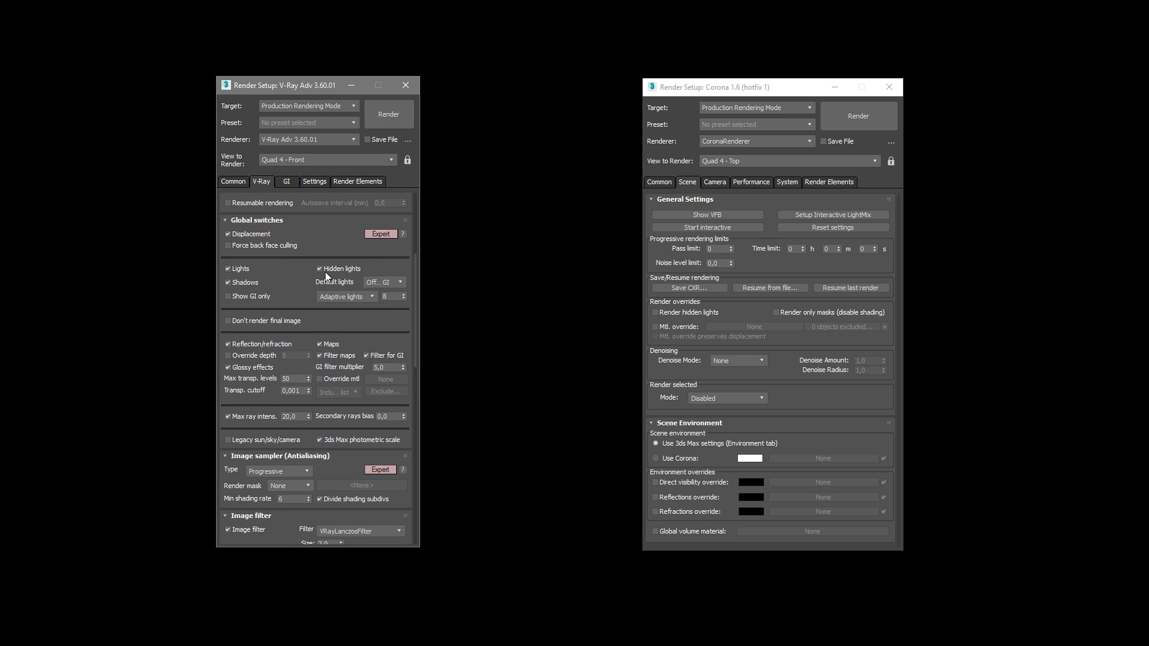
left_click_drag(320, 327, 321, 178)
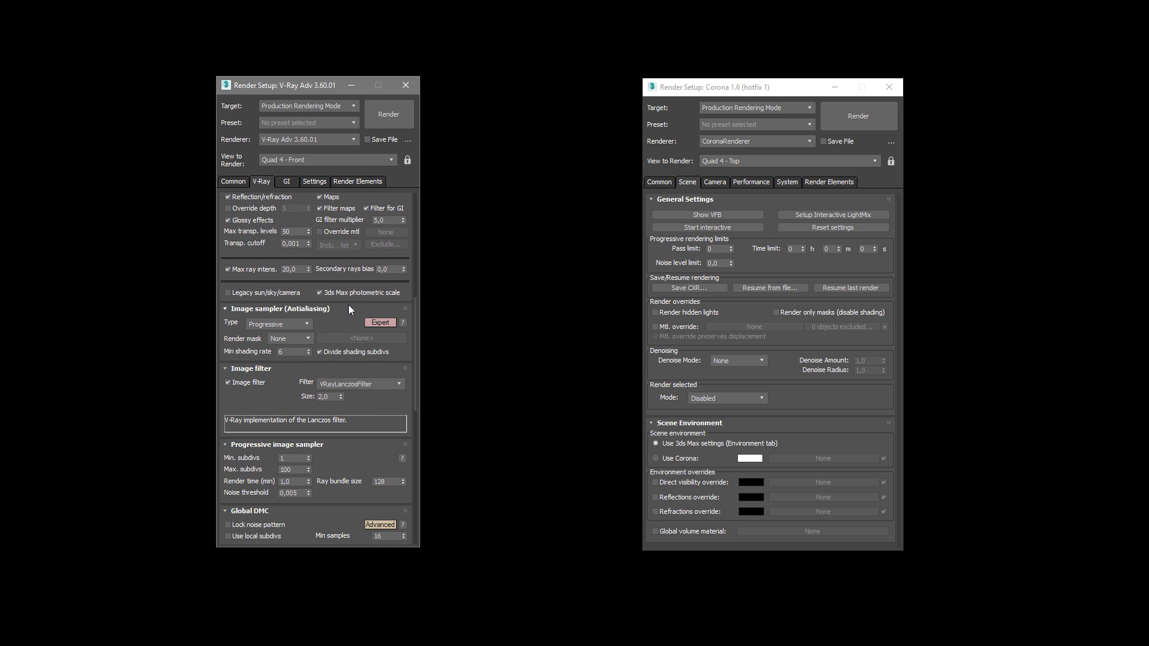
left_click_drag(349, 306, 345, 135)
left_click_drag(338, 342, 330, 220)
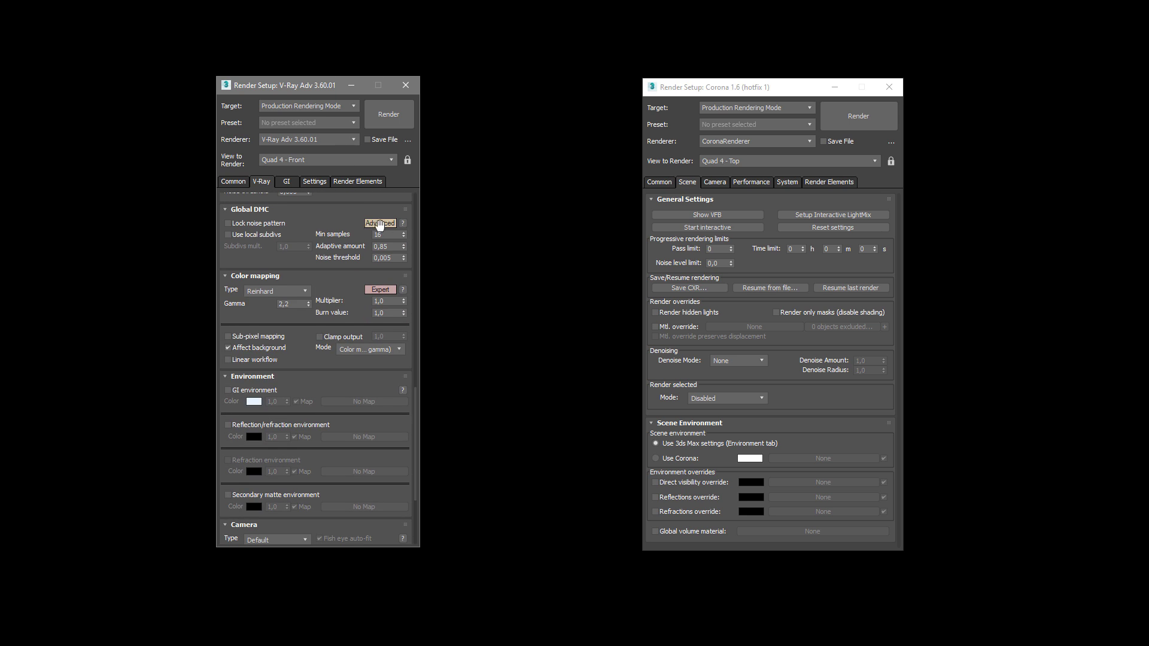
scroll(314, 405, "down", 5)
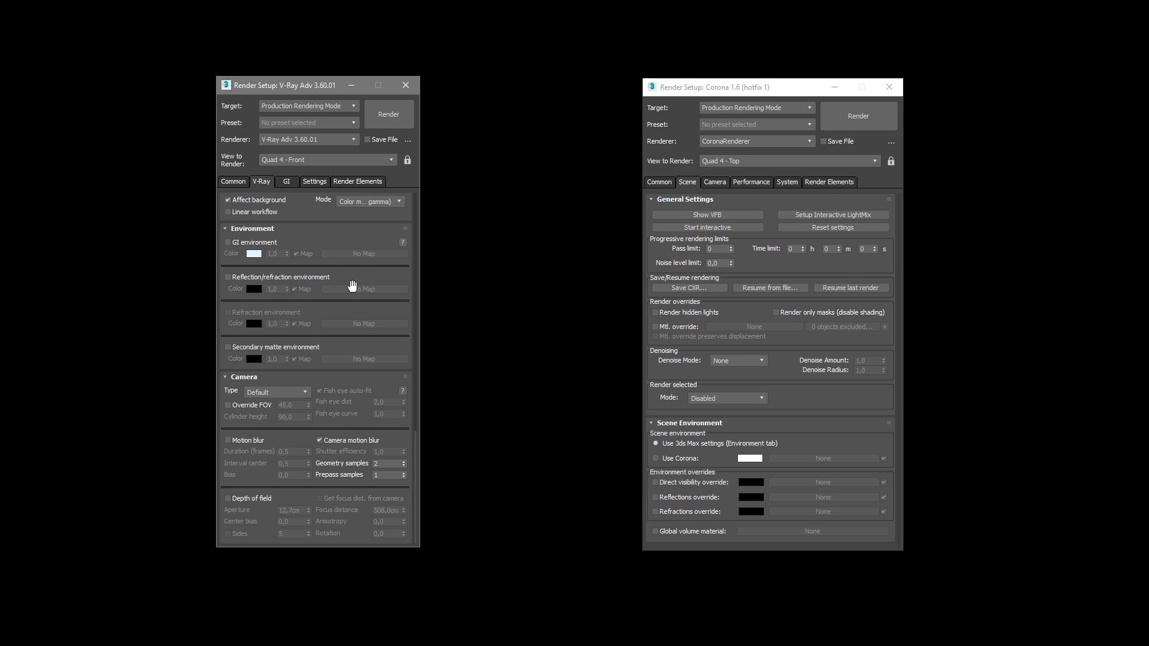
scroll(352, 251, "up", 5)
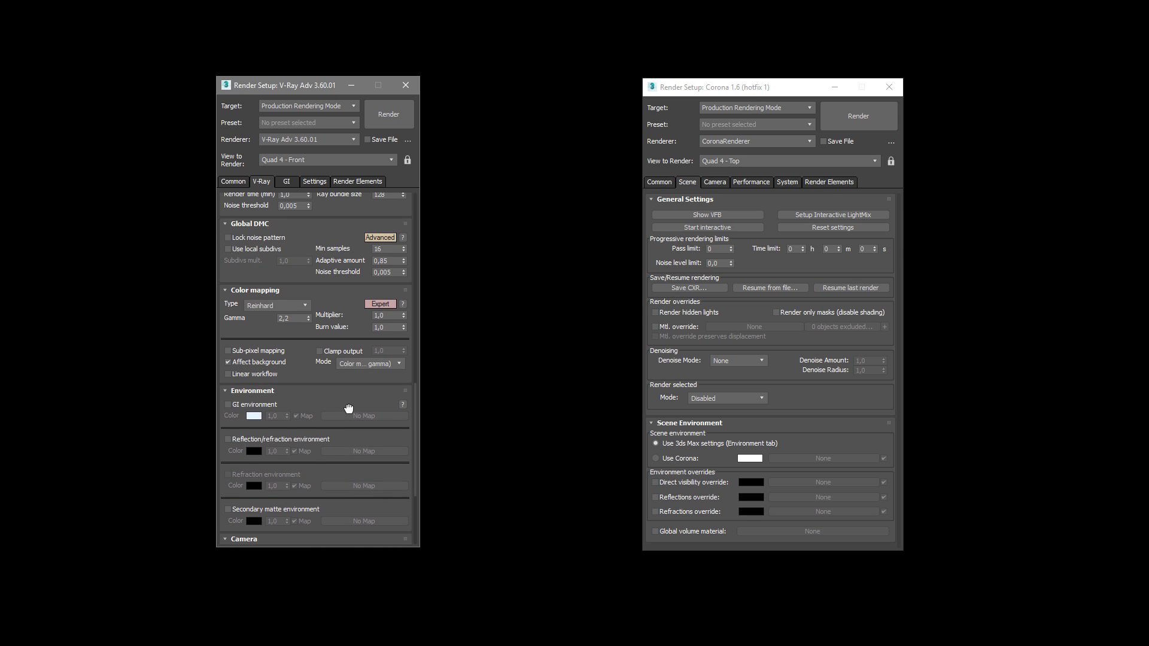
left_click_drag(344, 239, 348, 456)
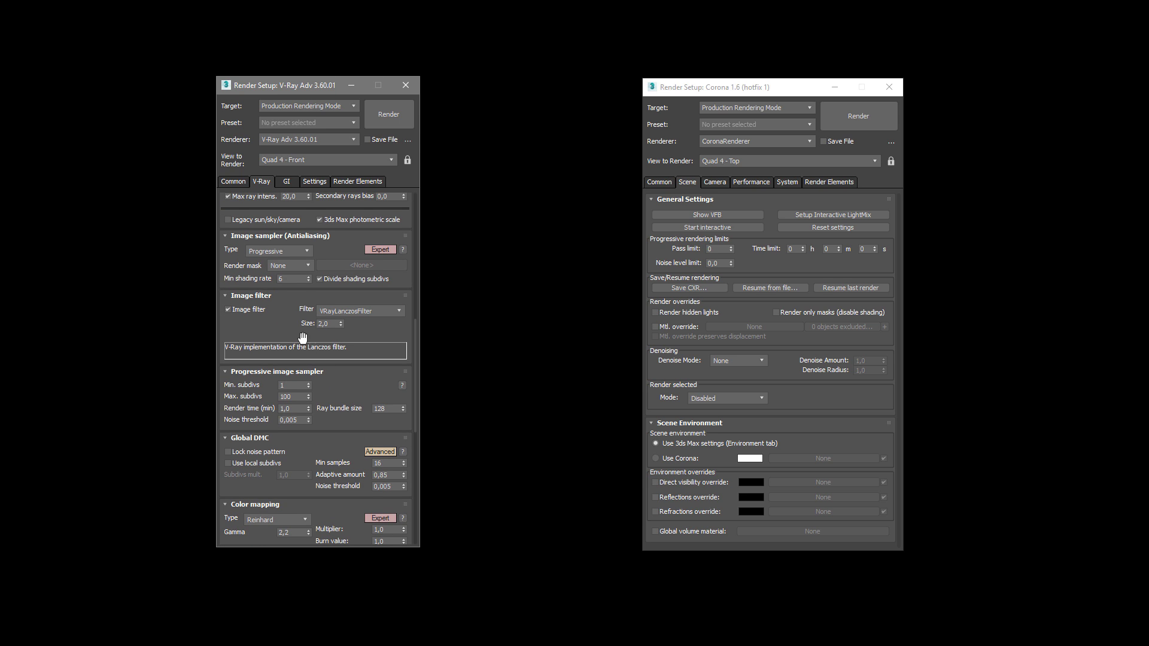
scroll(287, 325, "up", 6)
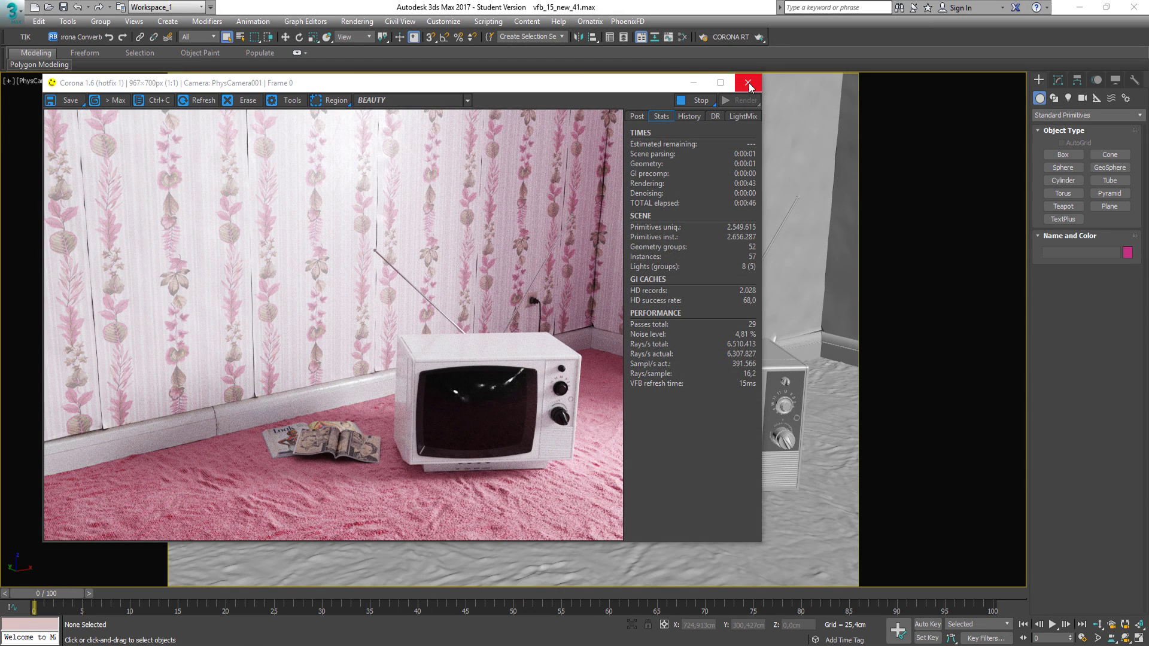
Close the Corona frame buffer and show it again from the render setup's General Settings.
left_click(749, 84)
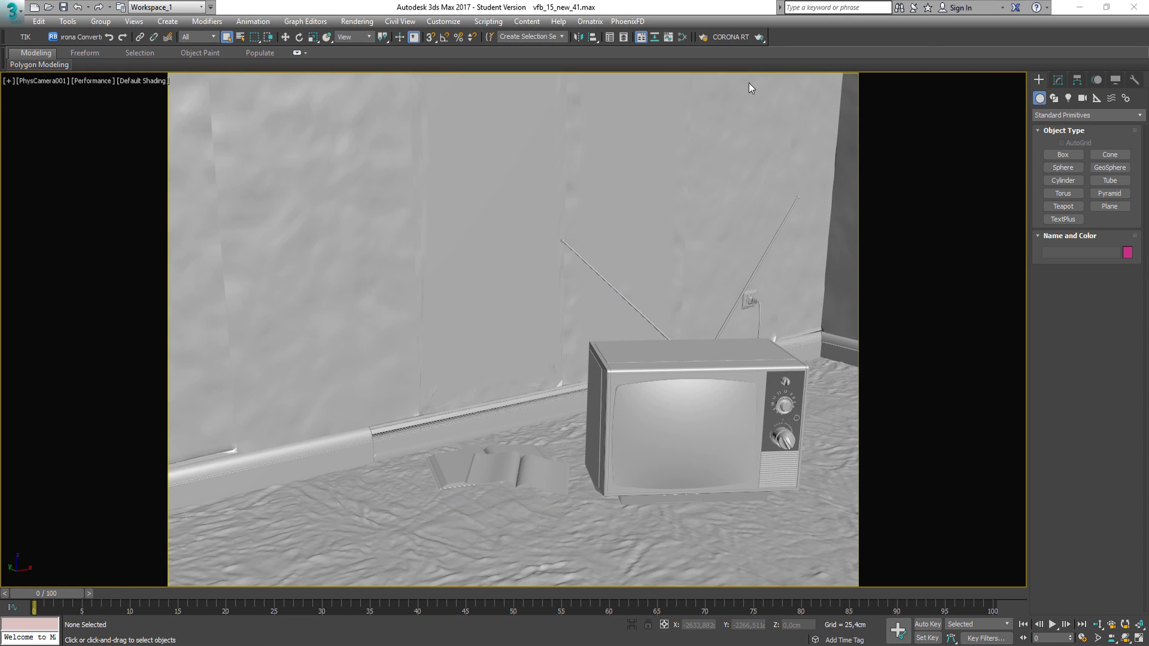
left_click(703, 41)
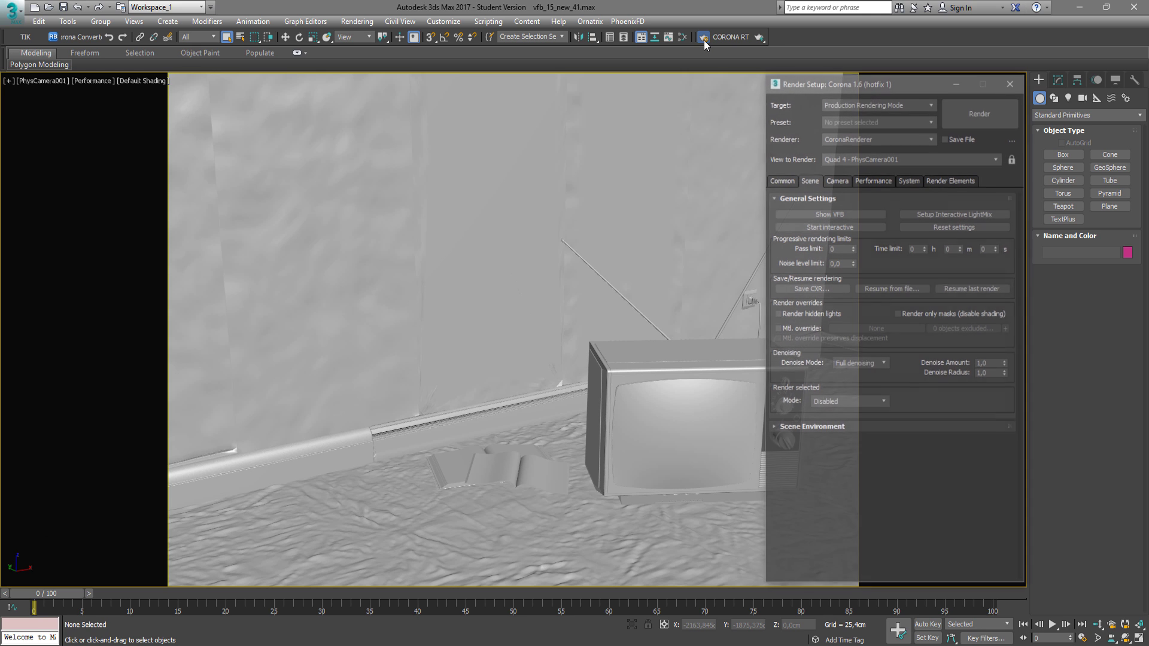
left_click(833, 214)
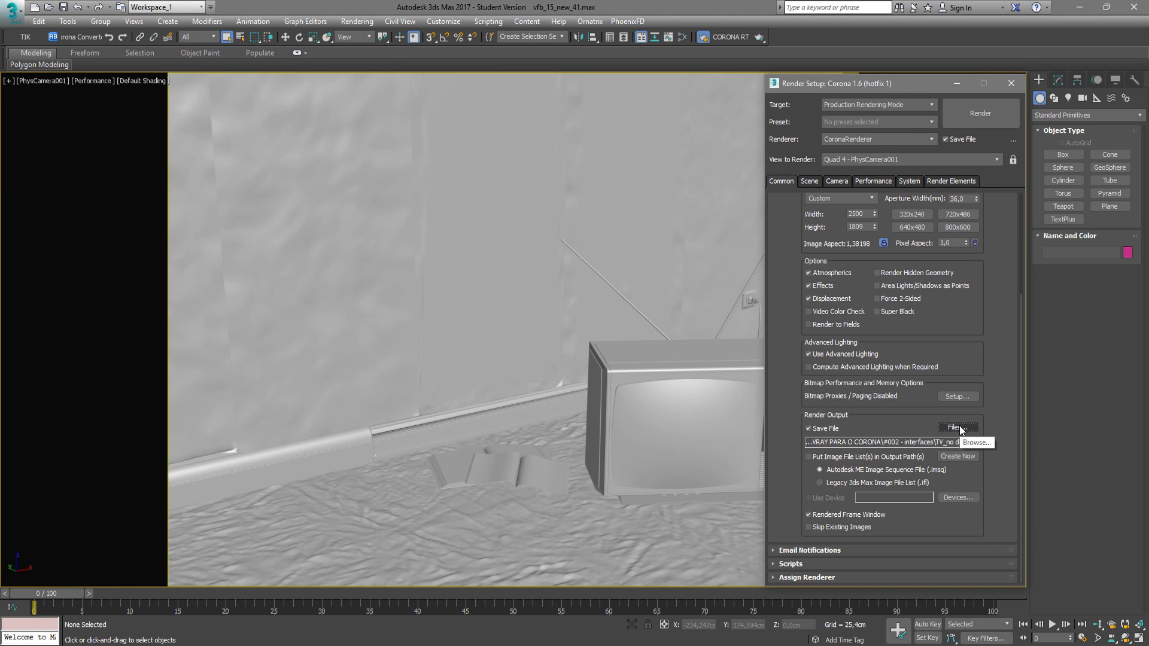
Browse for the output file in the Render Output settings.
left_click(958, 427)
left_click(918, 446)
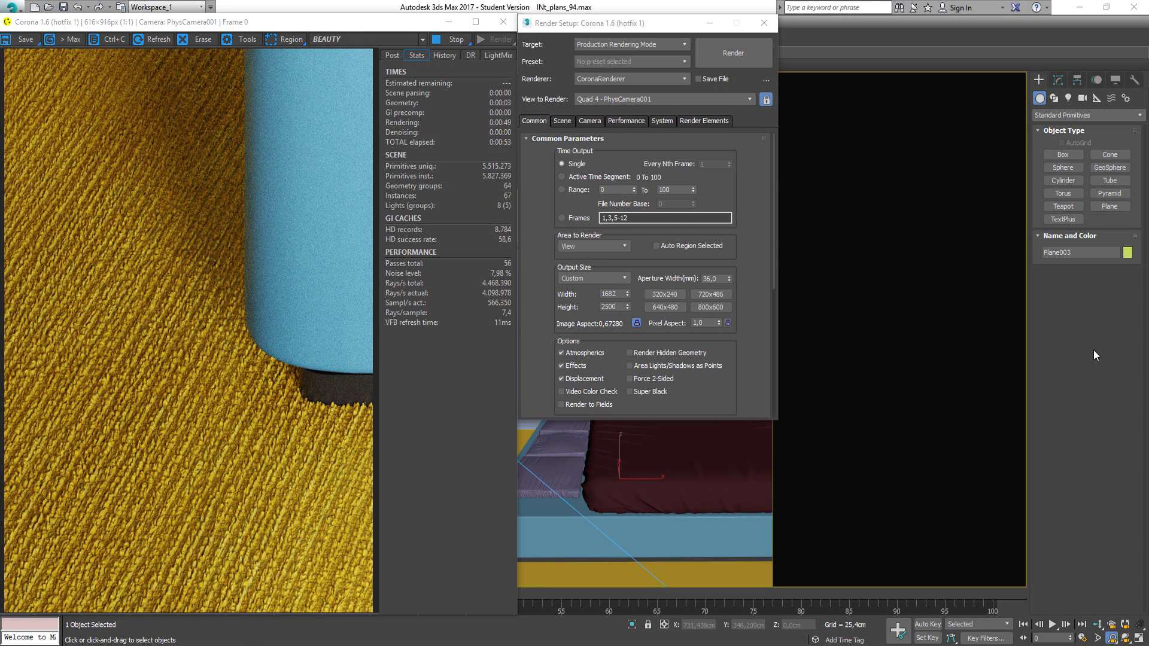
Turn off Displacement in the common render options of the bedroom scene.
left_click(583, 379)
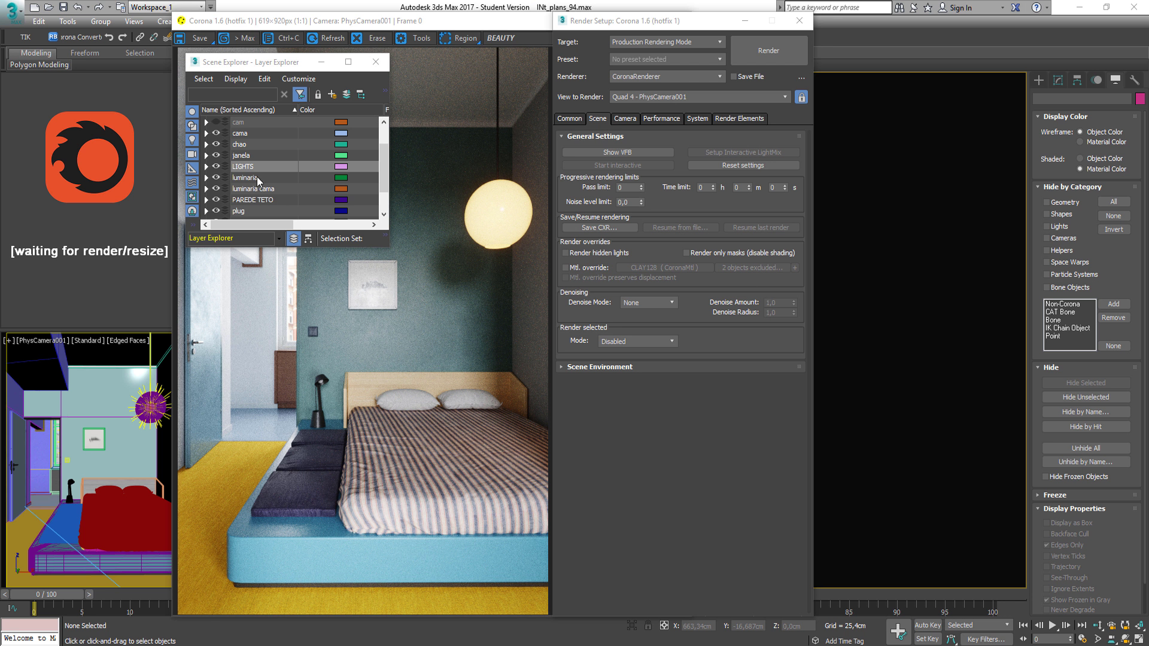
Hide the LIGHTS layer in the Scene Explorer while the interactive render is running.
left_click(235, 168)
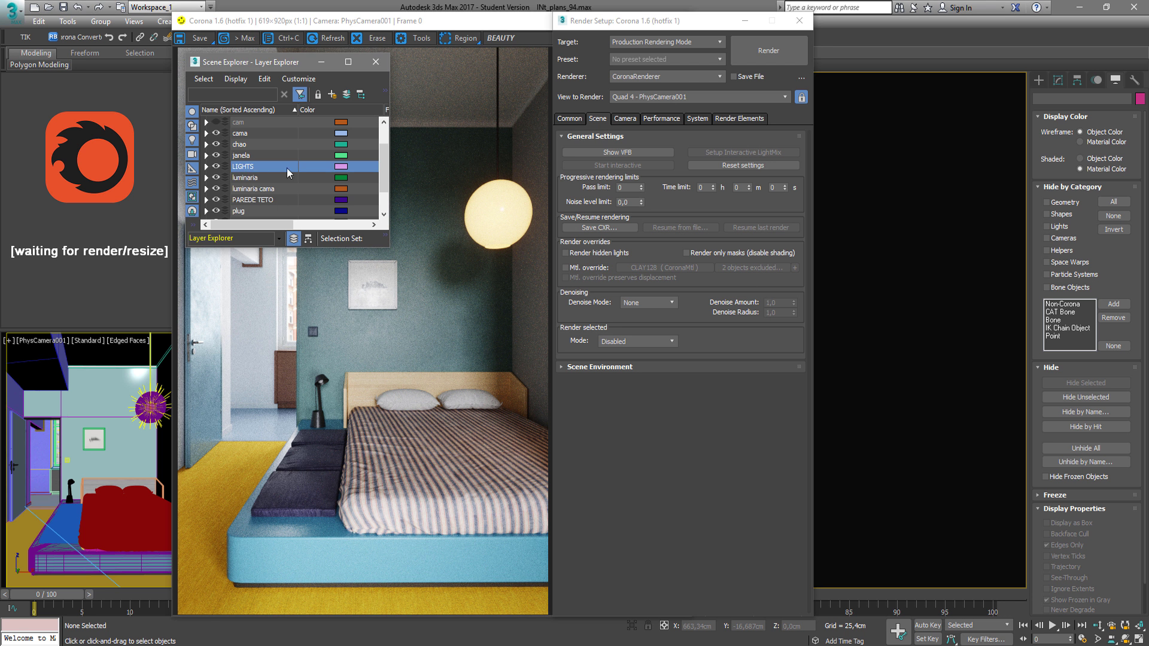
left_click(234, 168)
left_click(216, 167)
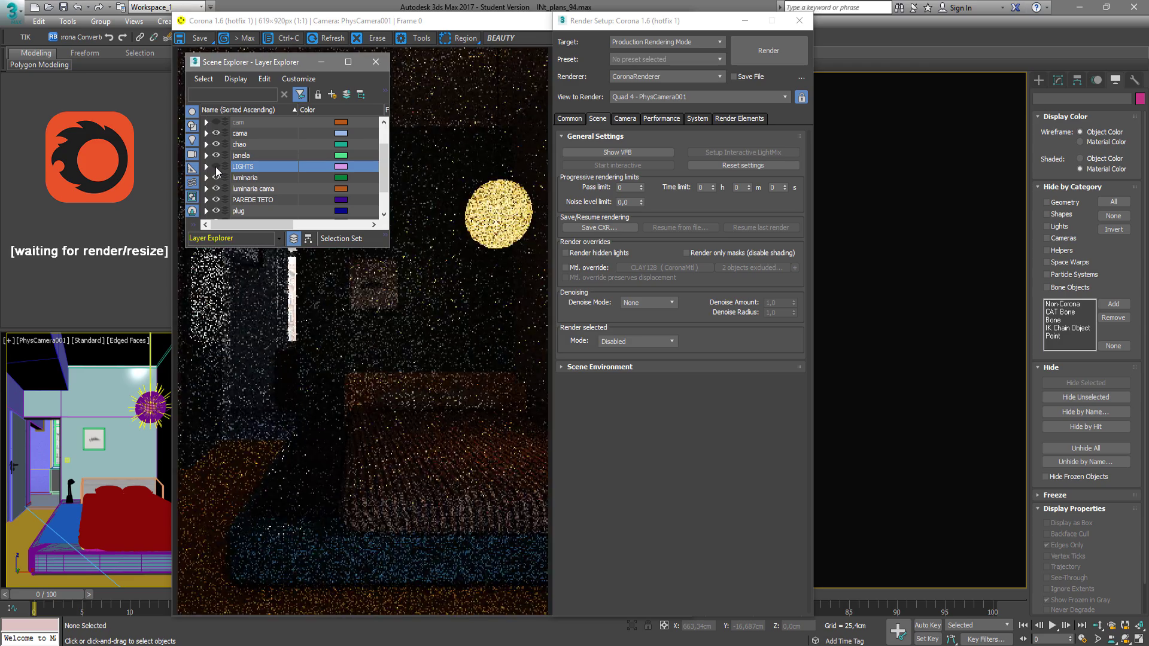
Enable rendering of hidden lights, then turn on the material override and assign the CoronaMtl node from the Slate Material Editor to it.
left_click(566, 253)
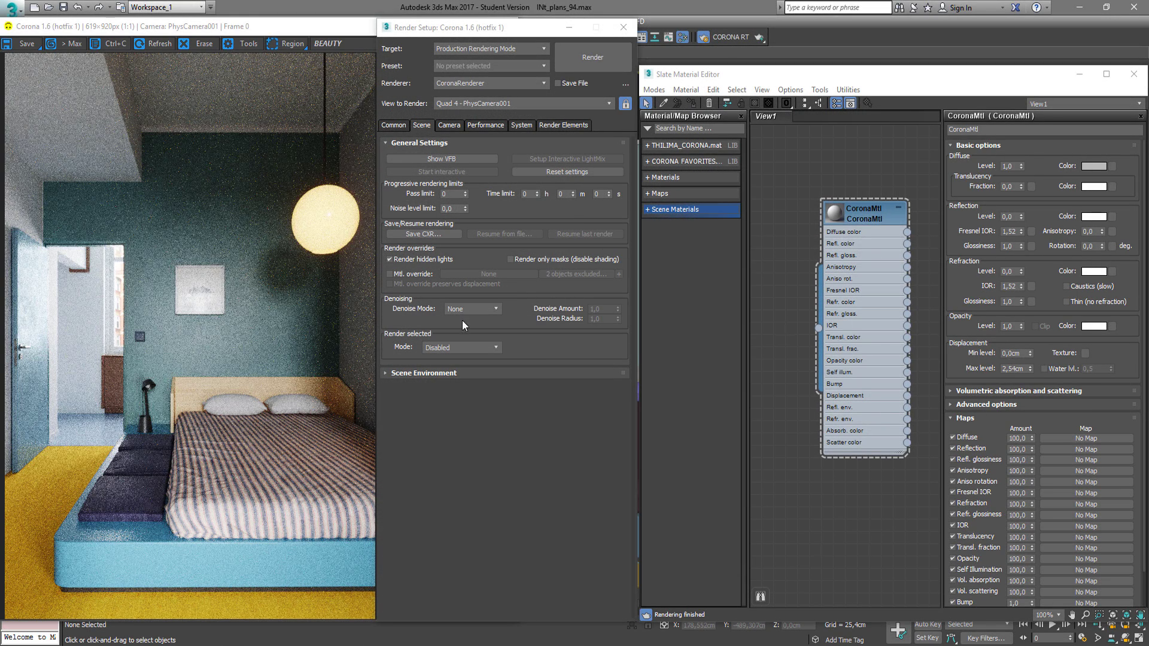
left_click(390, 274)
left_click_drag(818, 328, 515, 275)
left_click(485, 364)
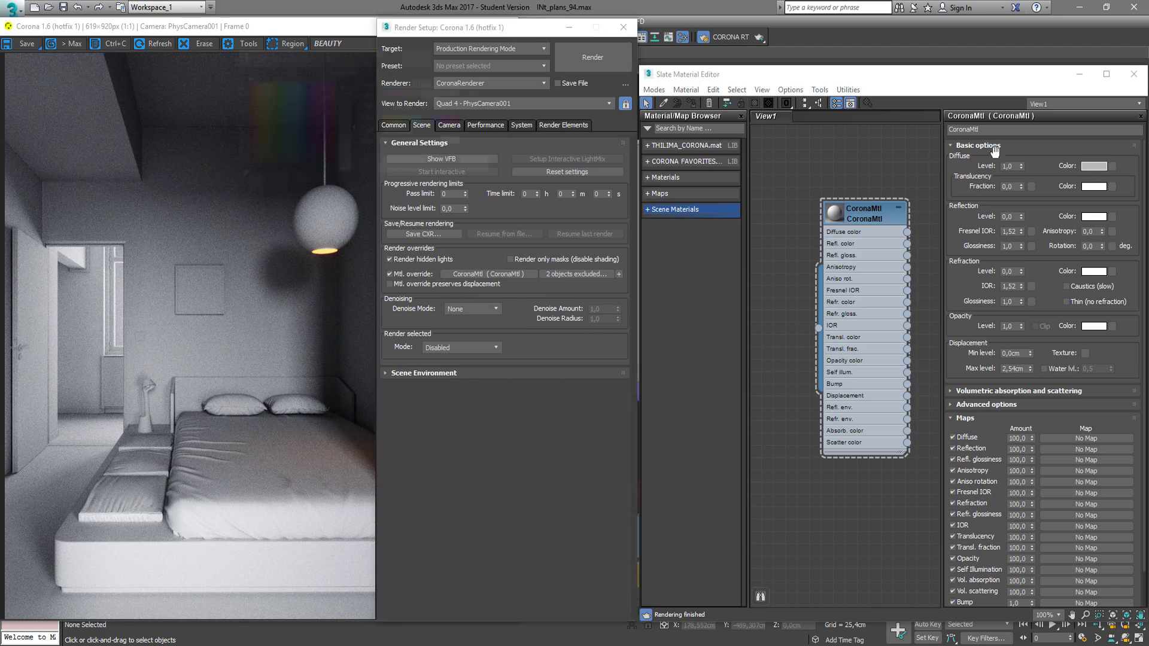
Change the override CoronaMtl's diffuse colour to blue, and turn the material override off once the bedroom render has updated.
left_click(1094, 165)
left_click(426, 121)
left_click(440, 131)
left_click(442, 189)
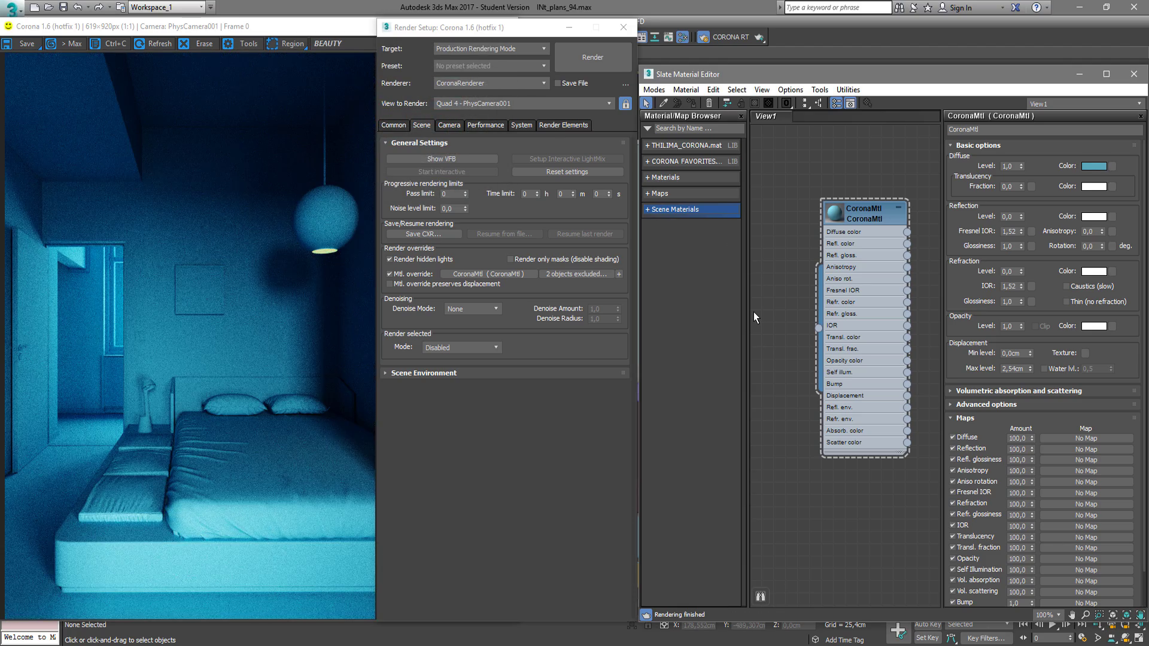
left_click(397, 274)
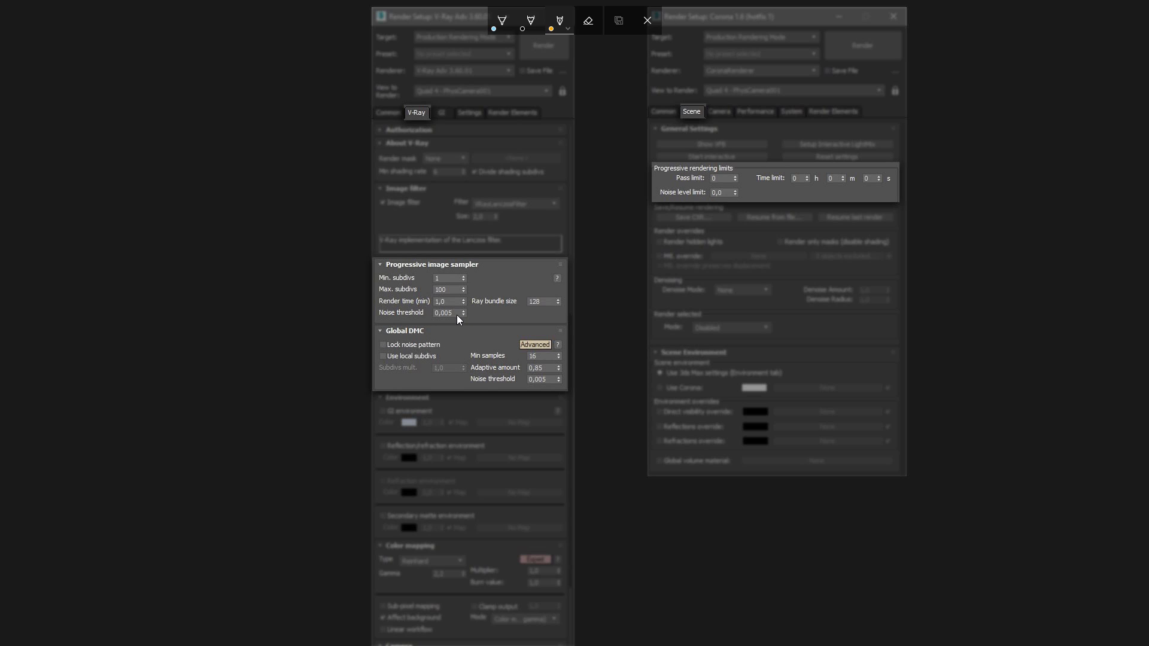
Underline V-Ray's Noise threshold and Render time and their Corona counterparts, Noise level limit and Time limit, on the comparison image.
left_click_drag(456, 315, 465, 312)
left_click_drag(664, 199, 734, 200)
left_click_drag(385, 306, 462, 299)
mouse_move(831, 188)
left_mouse_down()
mouse_move(850, 186)
mouse_move(844, 179)
left_mouse_up()
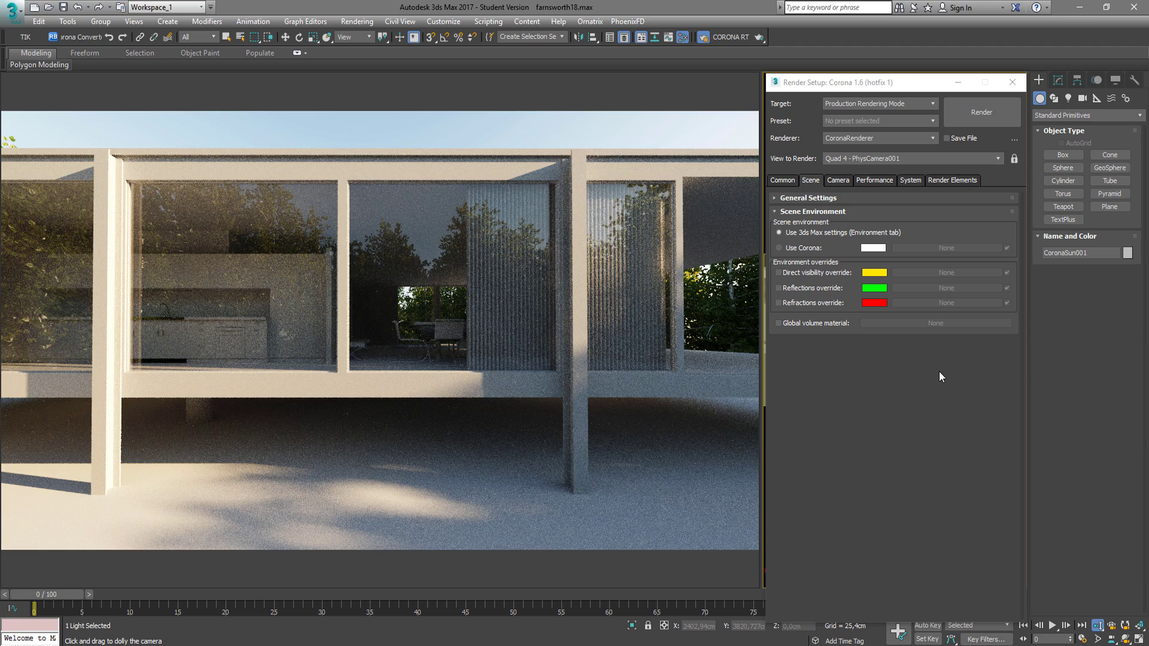
Enable the yellow direct visibility, green reflections and red refractions environment overrides for the glass house scene.
left_click(827, 275)
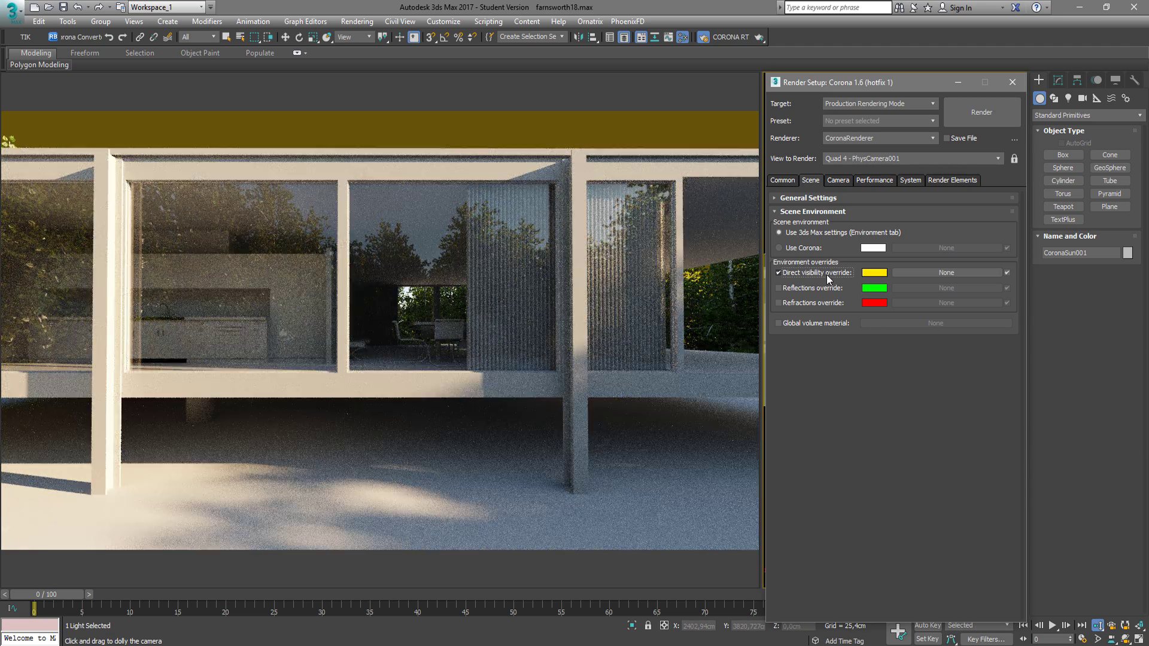
left_click(803, 288)
left_click(811, 303)
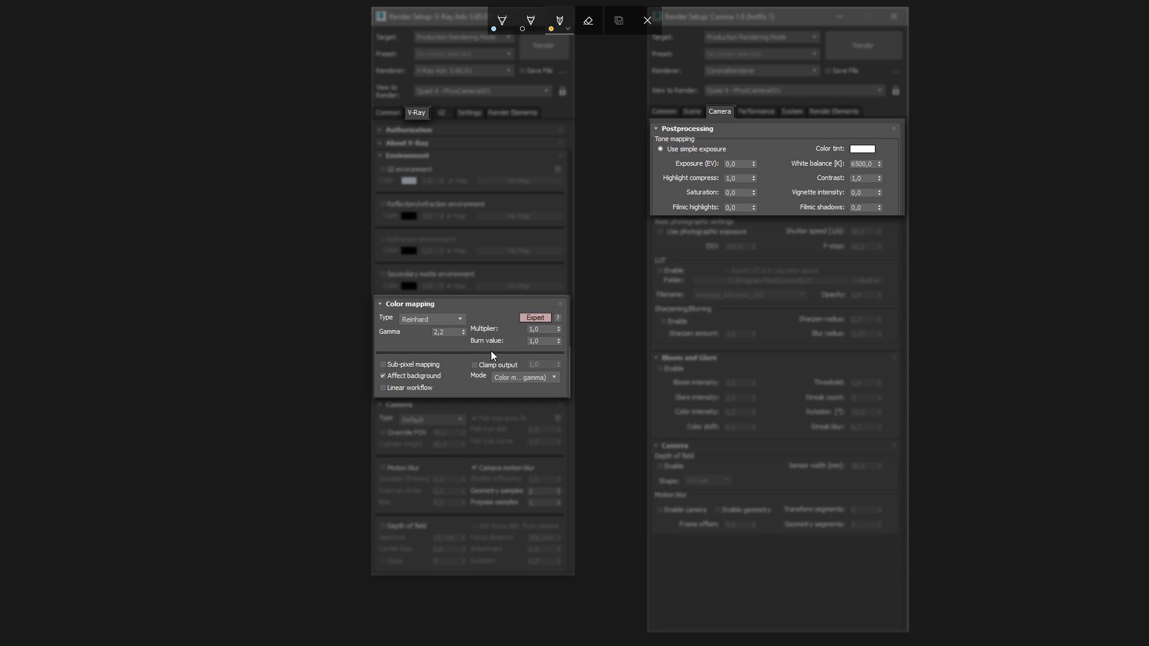
Underline V-Ray's Burn value and Corona's Highlight compress on the tone mapping comparison image.
left_click_drag(470, 346, 535, 346)
left_click_drag(664, 182, 755, 187)
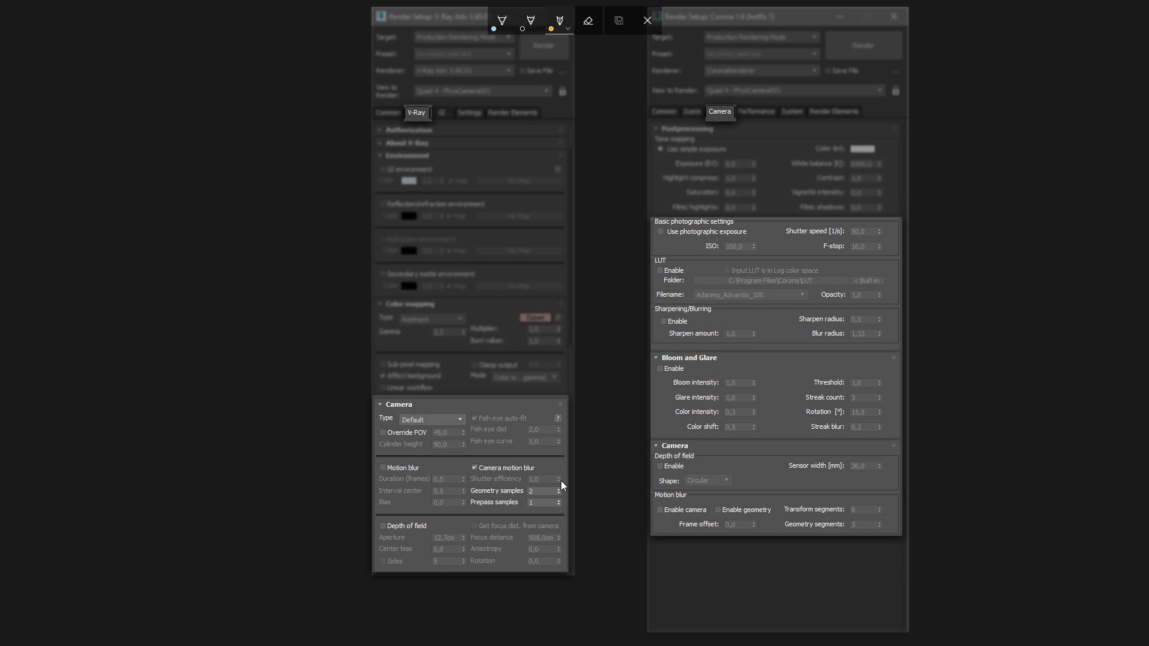
Underline Depth of field and Motion blur in both the V-Ray and Corona camera settings on the comparison image.
left_click_drag(376, 533, 412, 534)
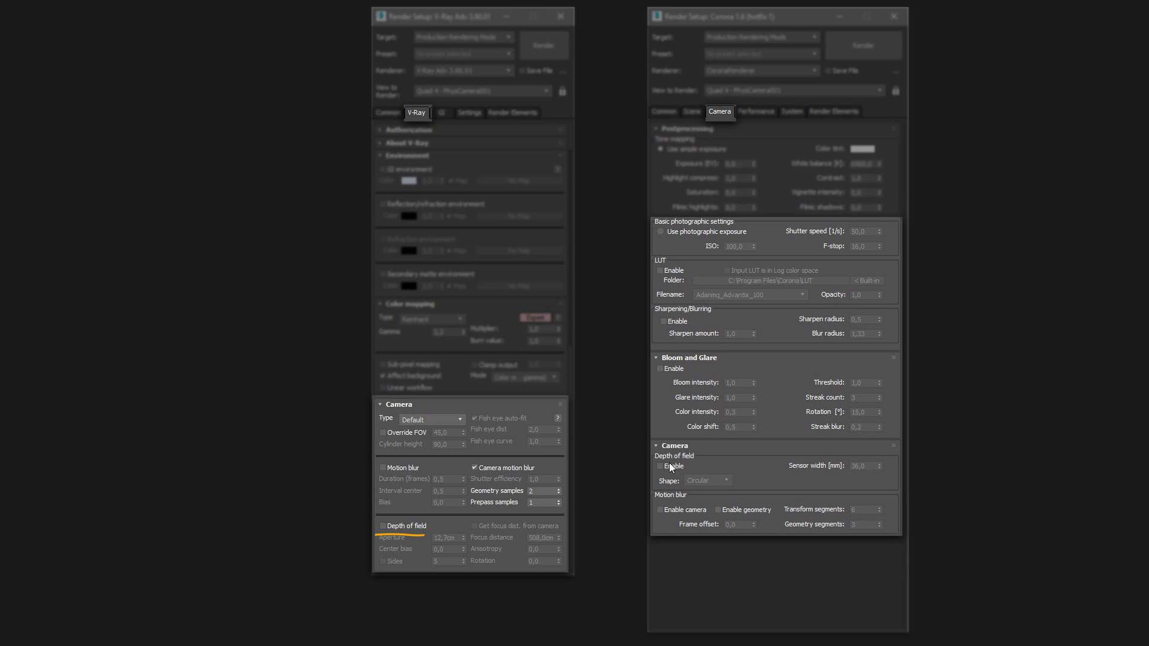
left_click_drag(655, 463, 711, 466)
left_click_drag(653, 501, 688, 500)
left_click_drag(380, 477, 416, 475)
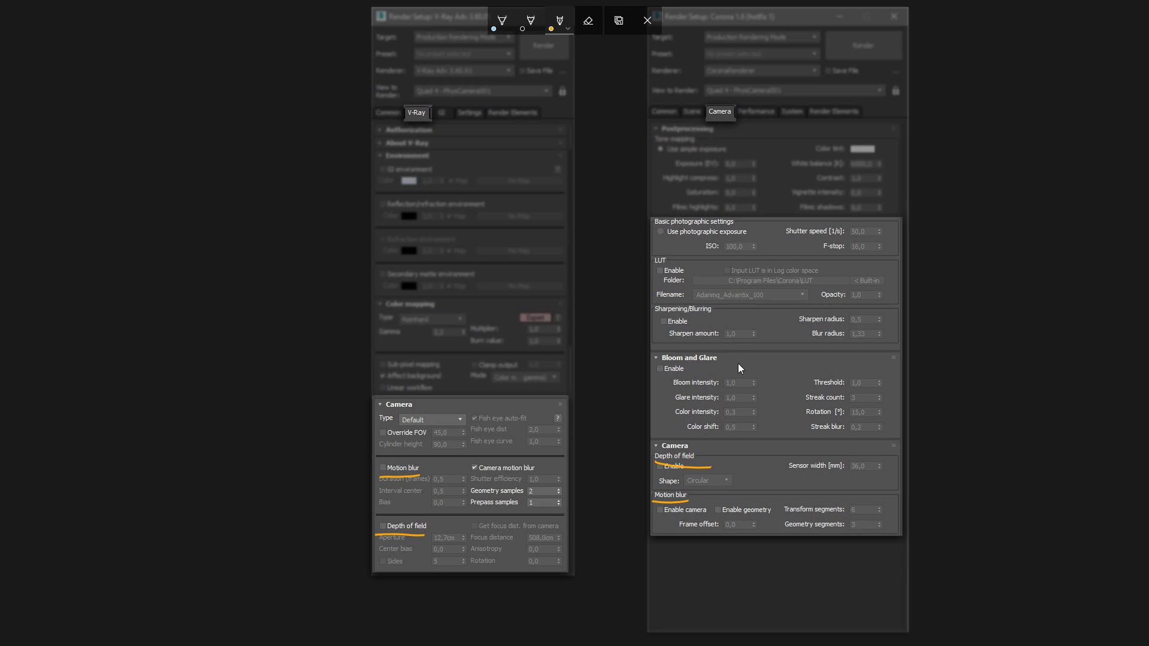
Mark Corona's Bloom and Glare, Sharpening/Blurring, LUT and Basic photographic settings on the comparison image.
left_click_drag(661, 363, 715, 359)
left_click_drag(652, 314, 715, 312)
left_click_drag(682, 256, 661, 255)
left_click_drag(753, 227, 667, 226)
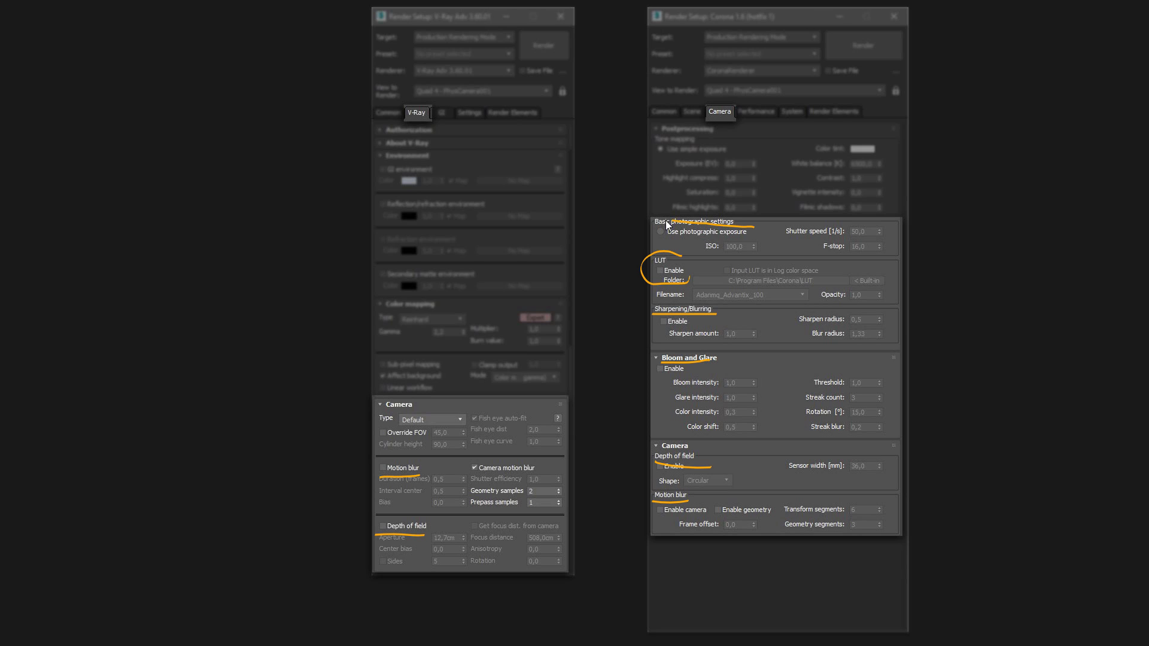
mouse_move(705, 264)
left_mouse_down()
mouse_move(885, 269)
mouse_move(742, 216)
left_mouse_up()
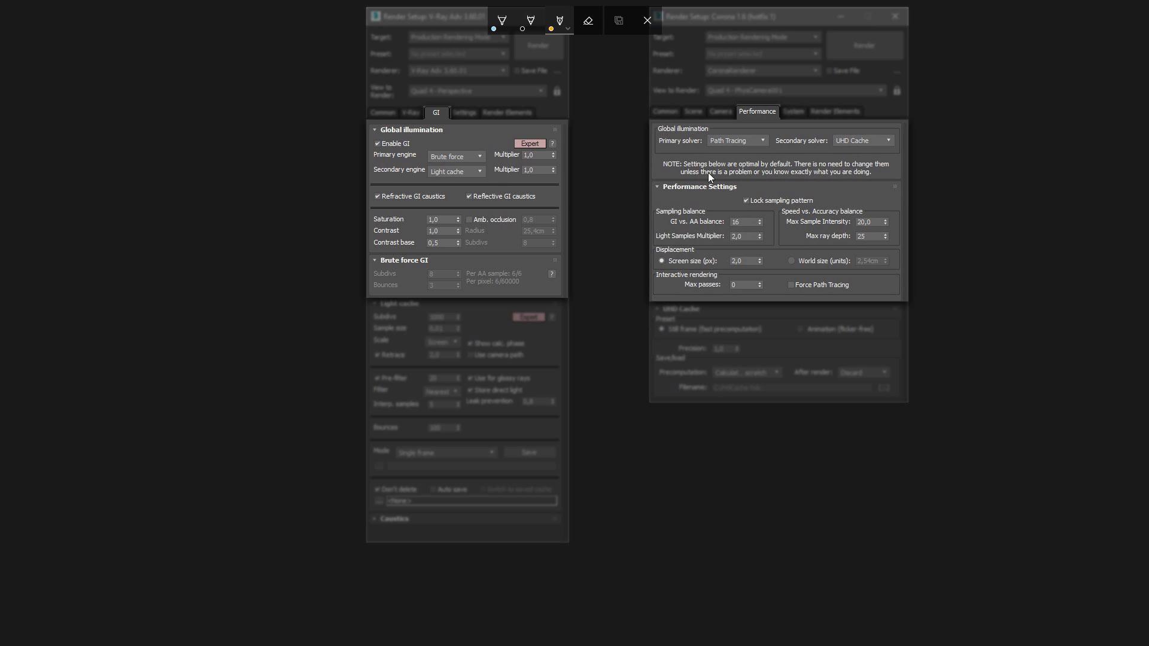
Underline V-Ray's primary and secondary engine labels and Corona's primary and secondary solver labels on the global illumination comparison.
left_click_drag(658, 146, 705, 141)
mouse_move(372, 159)
left_mouse_down()
mouse_move(392, 159)
mouse_move(390, 177)
mouse_move(419, 174)
left_mouse_up()
left_click_drag(777, 147, 826, 147)
Underline Brute force against Path Tracing and Light cache against UHD Cache, and mark V-Ray's Brute force GI settings.
left_click_drag(429, 163, 440, 164)
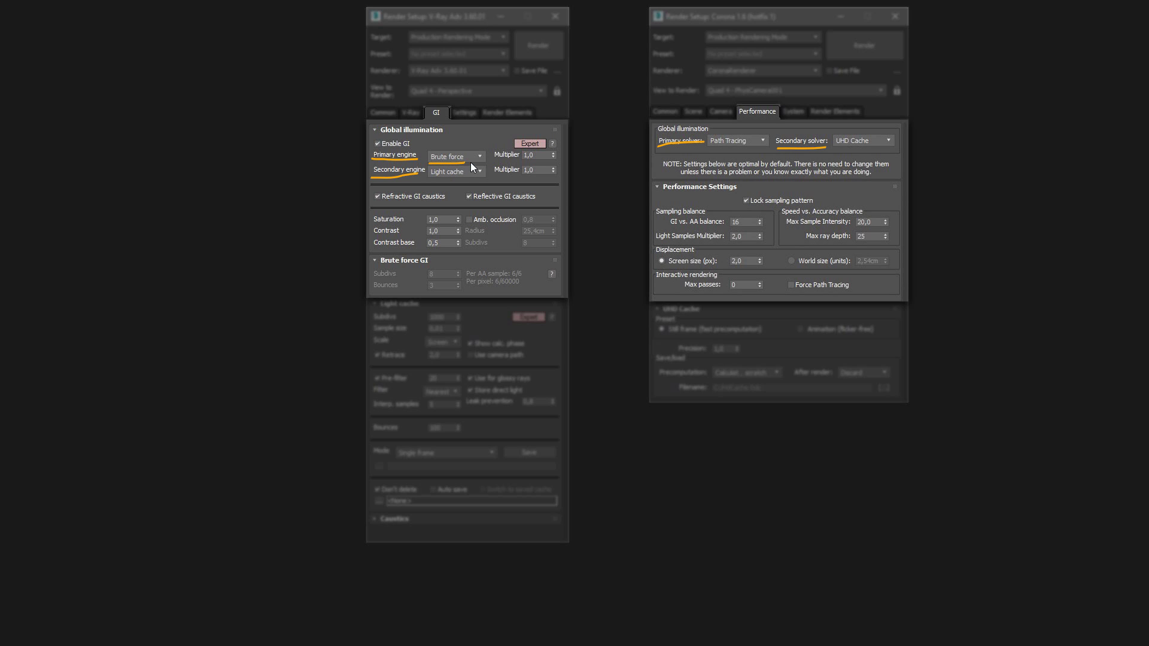
left_click_drag(710, 146, 745, 143)
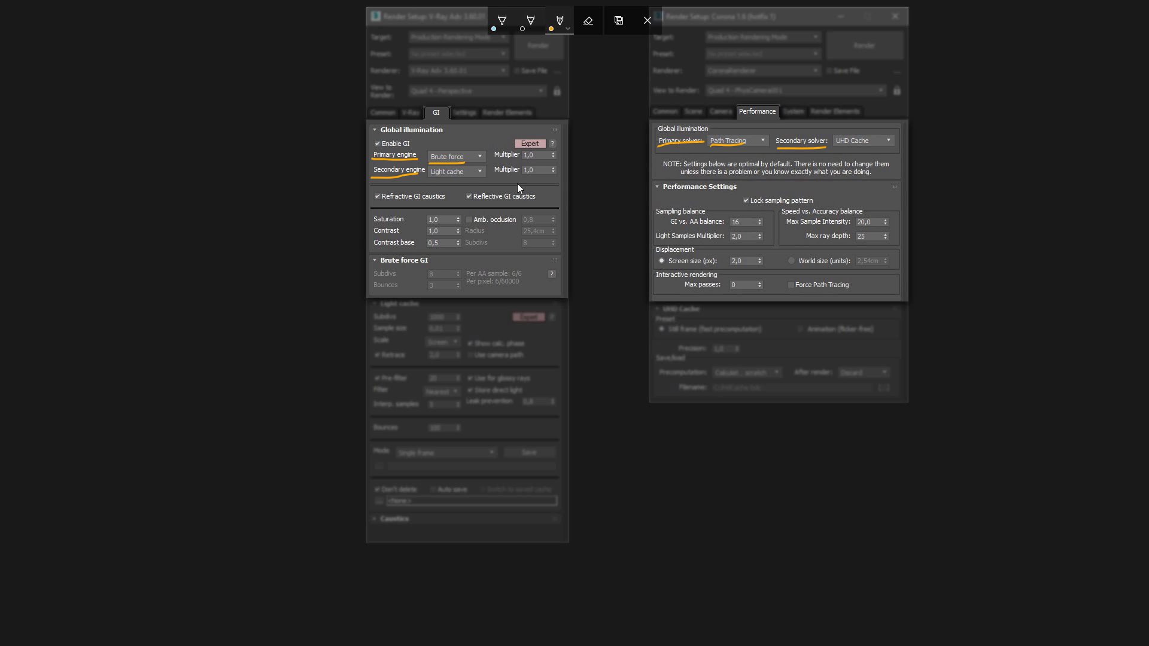
left_click_drag(431, 178, 462, 177)
left_click_drag(834, 146, 875, 147)
left_click_drag(396, 265, 451, 282)
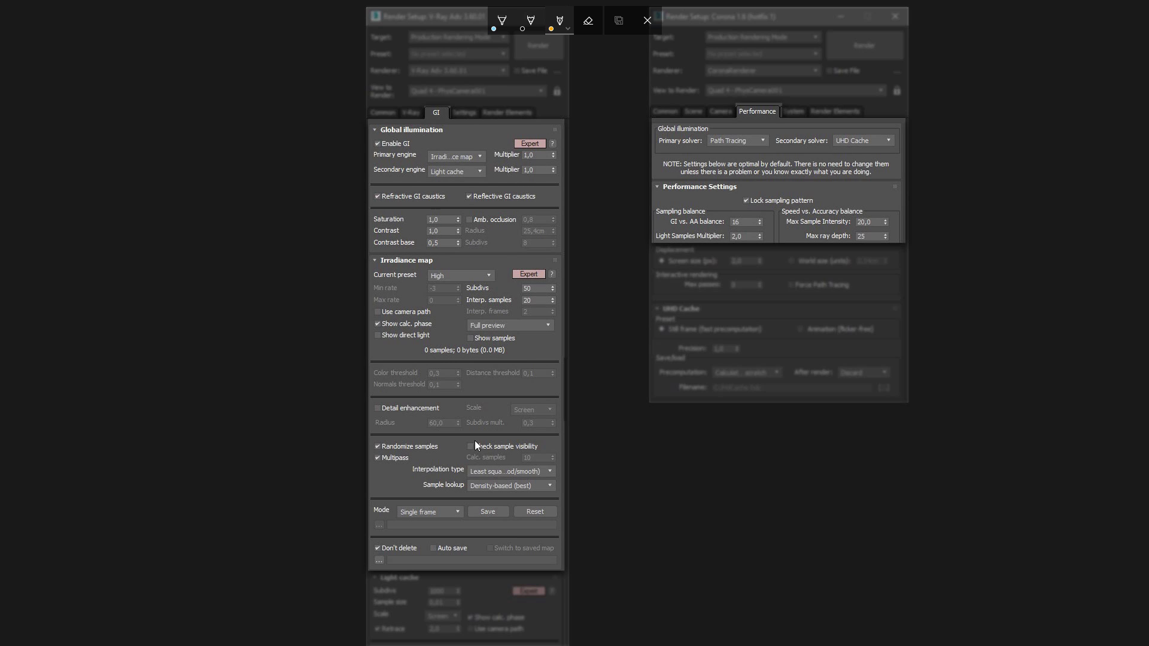
Mark V-Ray's GI multipliers, saturation, contrast and Irradiance map parameters down to Detail enhancement on the comparison image.
left_click_drag(537, 155, 551, 167)
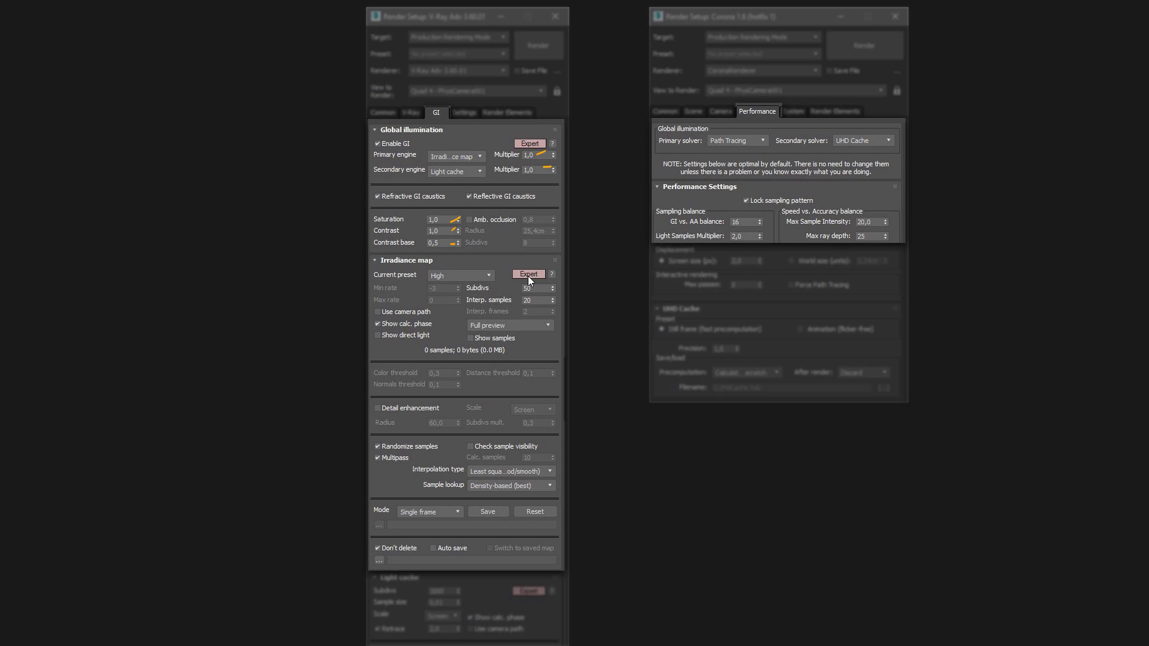
mouse_move(524, 290)
left_mouse_down()
mouse_move(544, 281)
mouse_move(545, 294)
left_mouse_up()
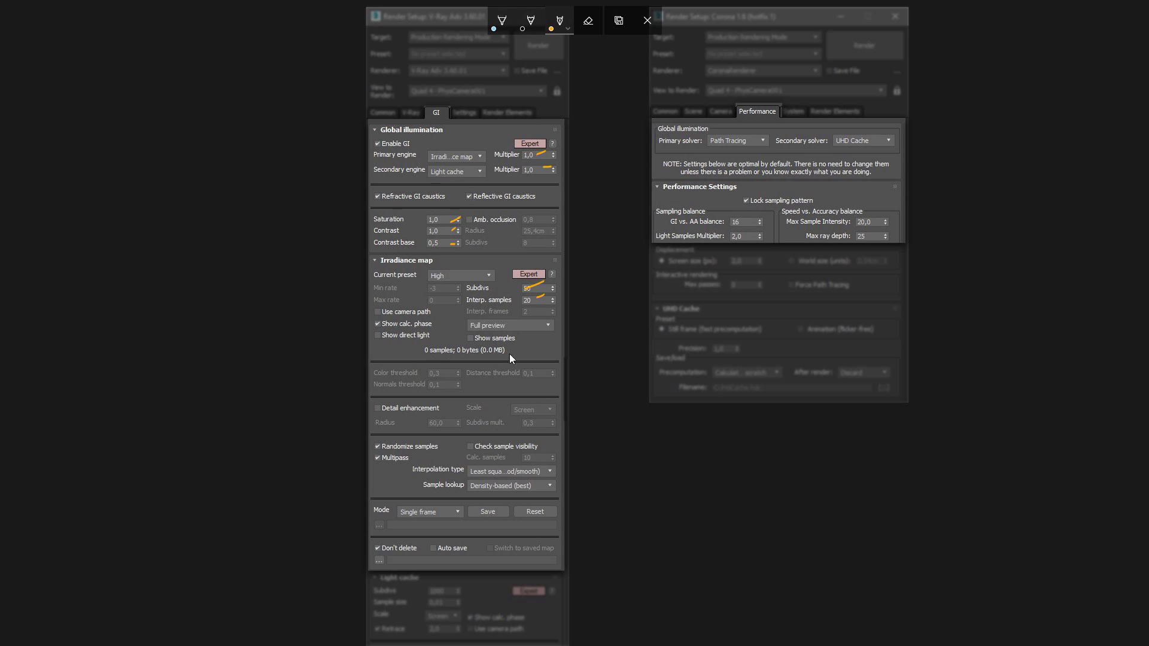
left_click_drag(442, 290, 444, 298)
left_click_drag(433, 313, 436, 309)
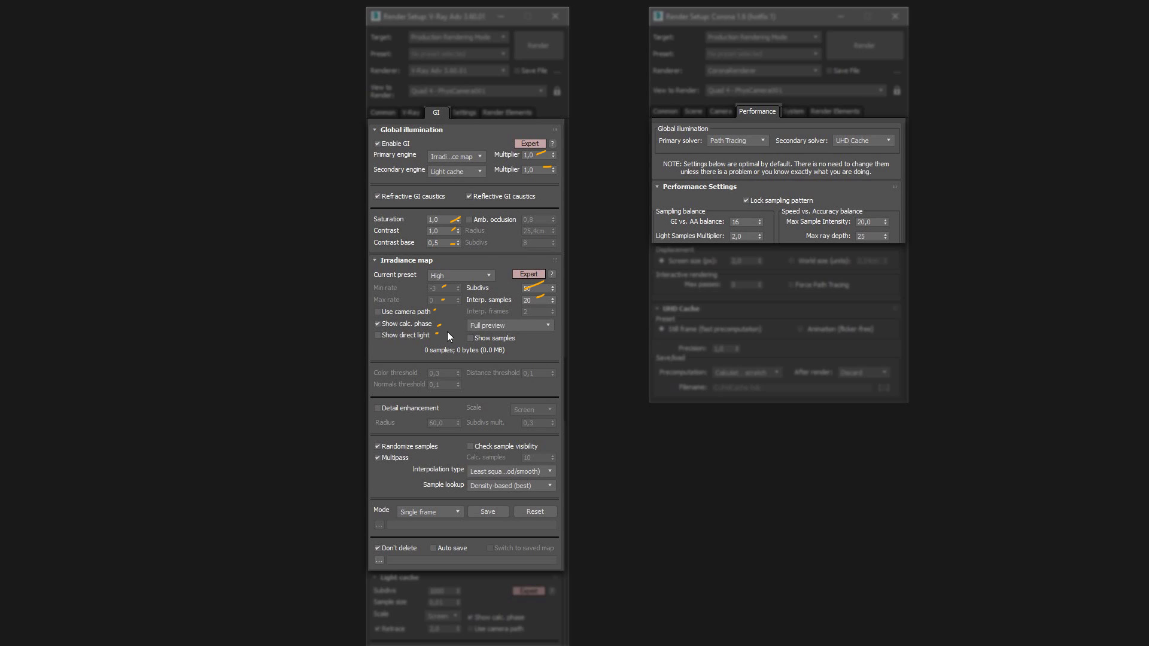
left_click_drag(513, 325, 530, 332)
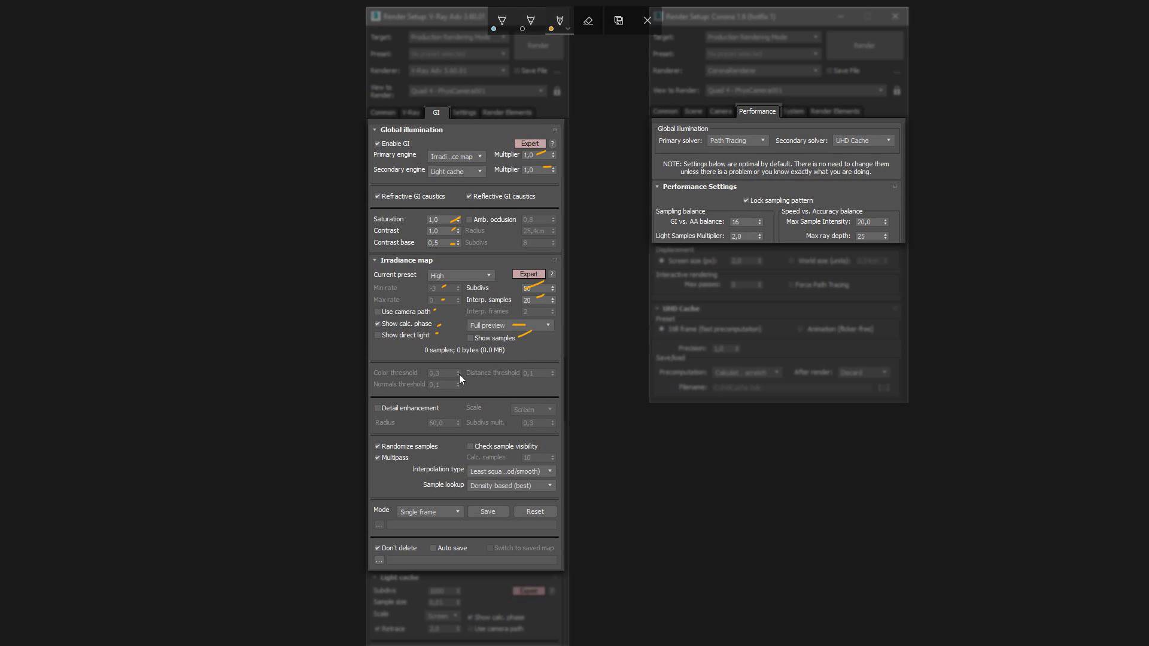
left_click_drag(452, 375, 446, 408)
Mark Corona's GI vs. AA balance, Max Sample Intensity, Max ray depth and Light Samples Multiplier on the comparison image.
left_click_drag(748, 223, 753, 219)
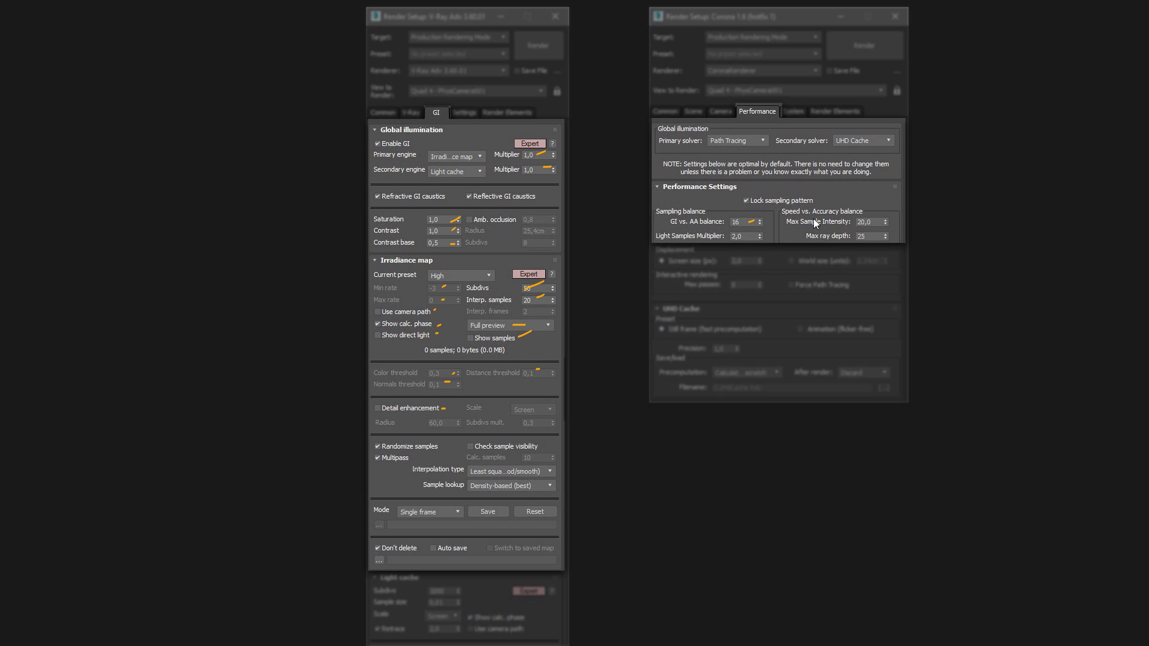
mouse_move(878, 225)
left_mouse_down()
mouse_move(888, 216)
mouse_move(883, 233)
left_mouse_up()
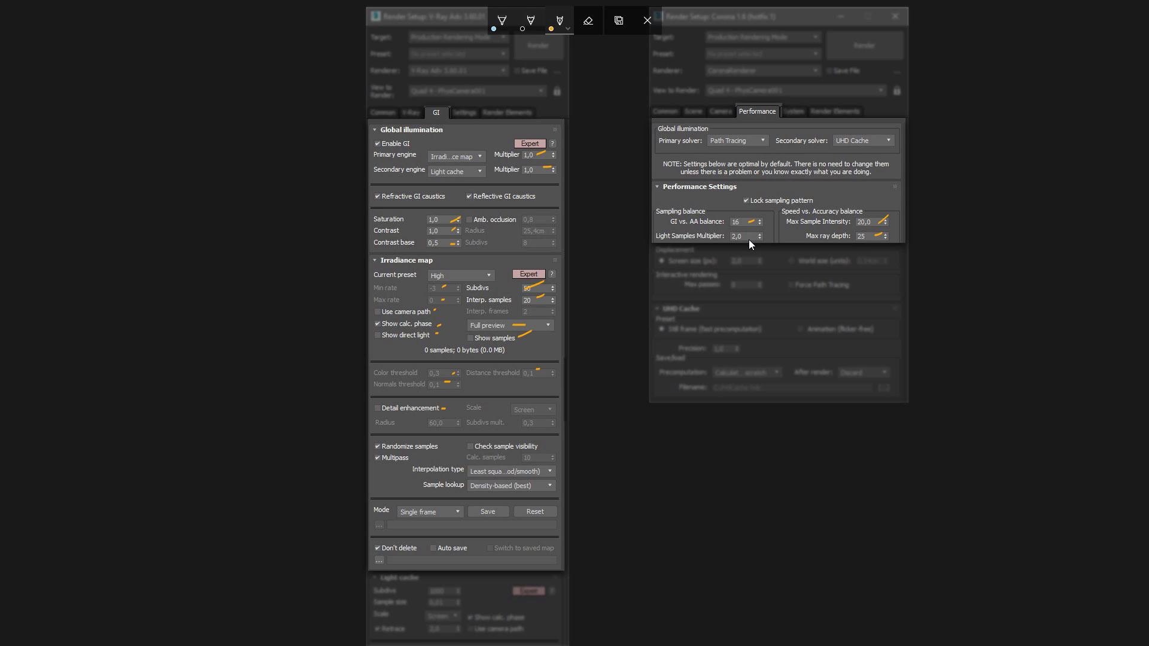
left_click_drag(749, 238, 757, 235)
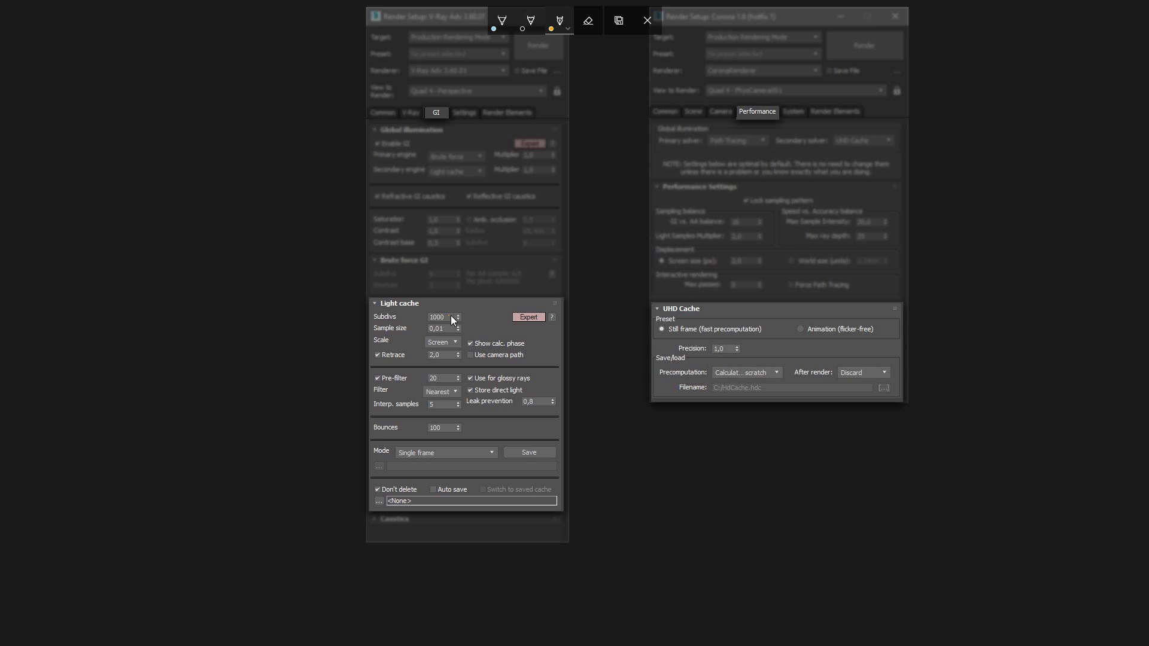
Mark V-Ray's Light cache parameters from Subdivs to Bounces, plus Corona's UHD Cache preset and Precision.
mouse_move(449, 319)
left_mouse_down()
mouse_move(459, 311)
mouse_move(473, 362)
mouse_move(459, 402)
left_mouse_up()
left_click_drag(533, 396, 543, 393)
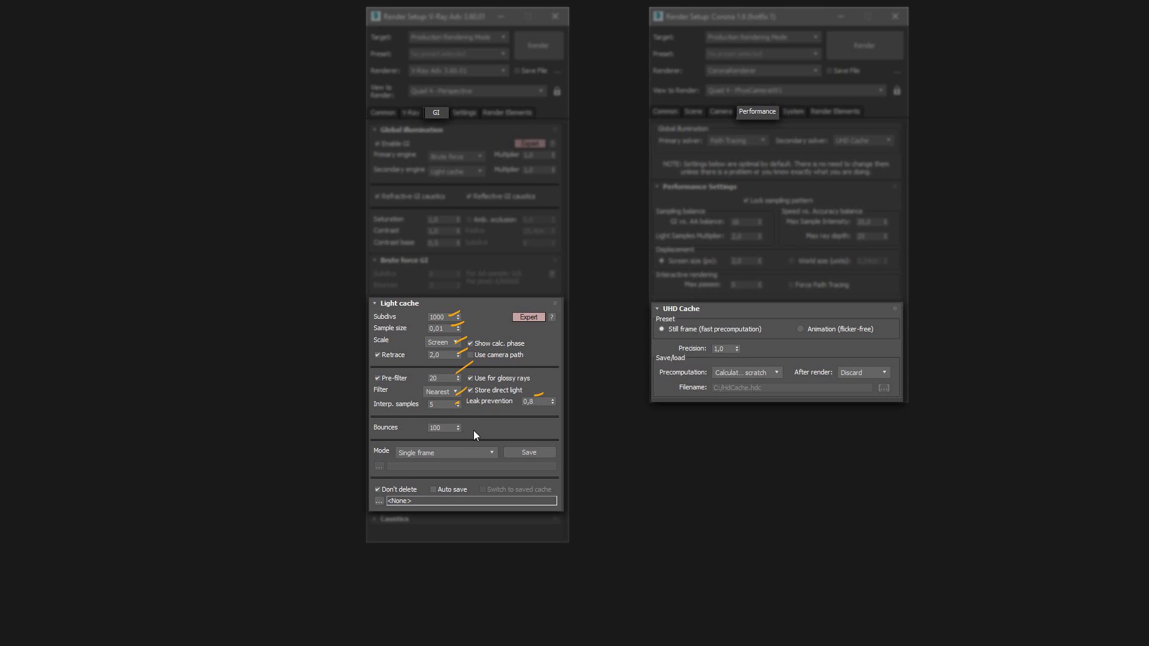
left_click_drag(448, 430, 469, 420)
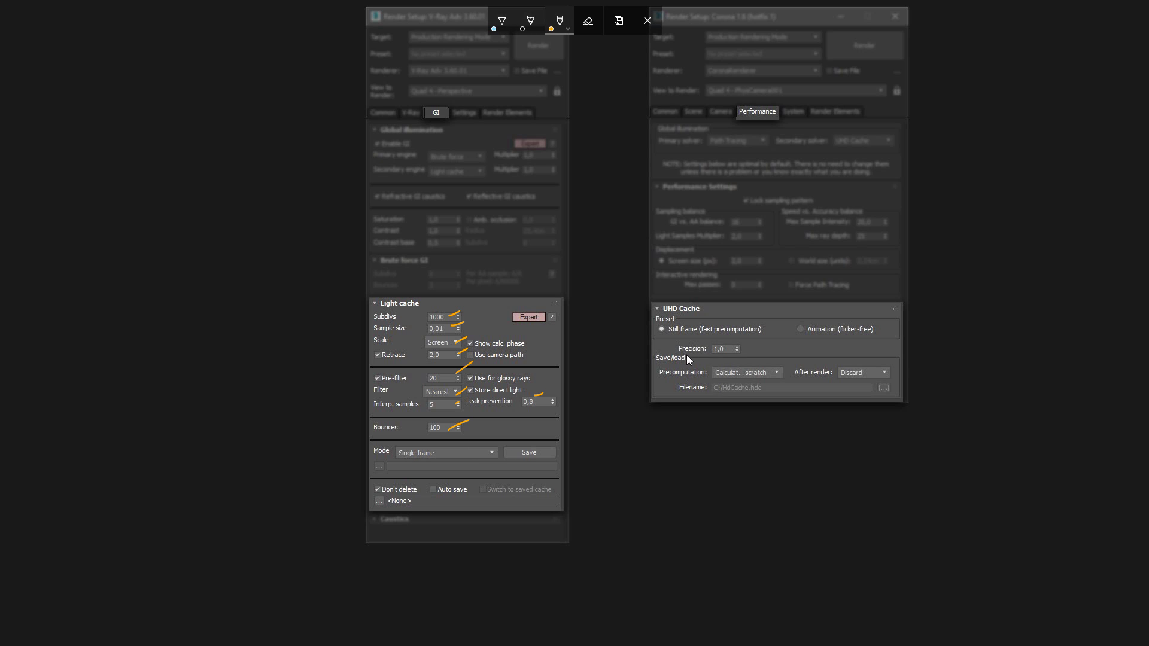
mouse_move(673, 339)
left_mouse_down()
mouse_move(676, 357)
mouse_move(746, 355)
left_mouse_up()
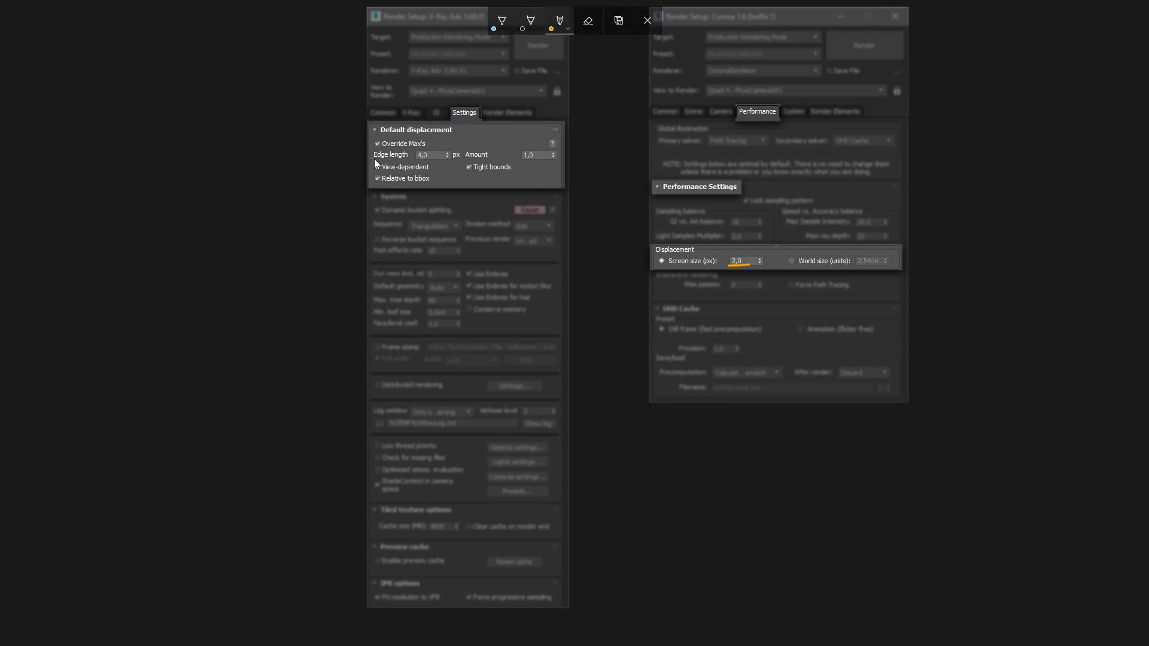
Mark Edge length, View-dependent and Amount in V-Ray's Default displacement settings on the comparison image.
left_click_drag(374, 159, 423, 156)
left_click_drag(436, 168, 440, 178)
left_click_drag(515, 168, 520, 167)
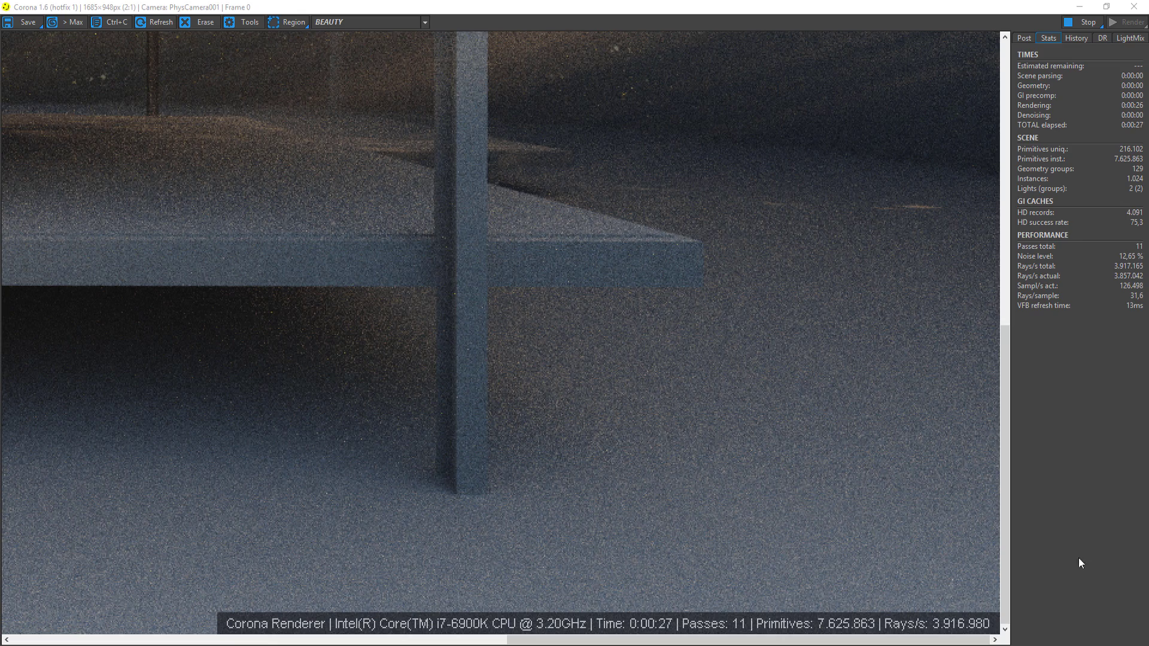
Examine the render stamp and the noise on the ground up close in the Corona frame buffer.
scroll(917, 583, "up", 5)
left_click_drag(898, 613, 889, 380)
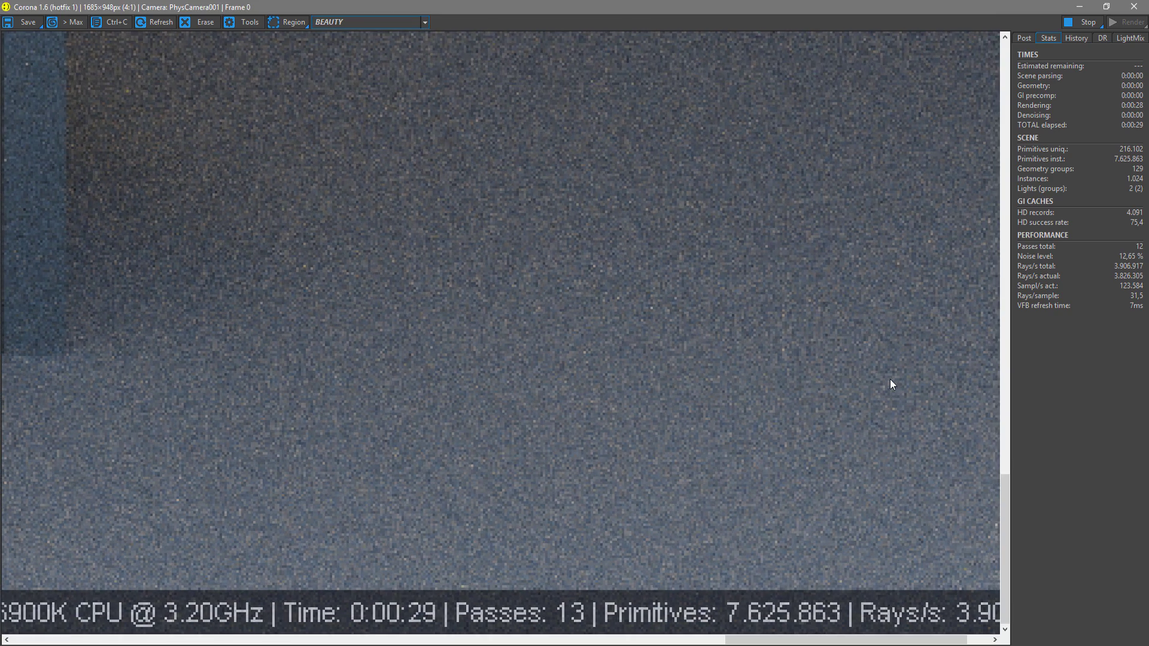
left_click_drag(353, 543, 853, 455)
left_click_drag(848, 515, 213, 443)
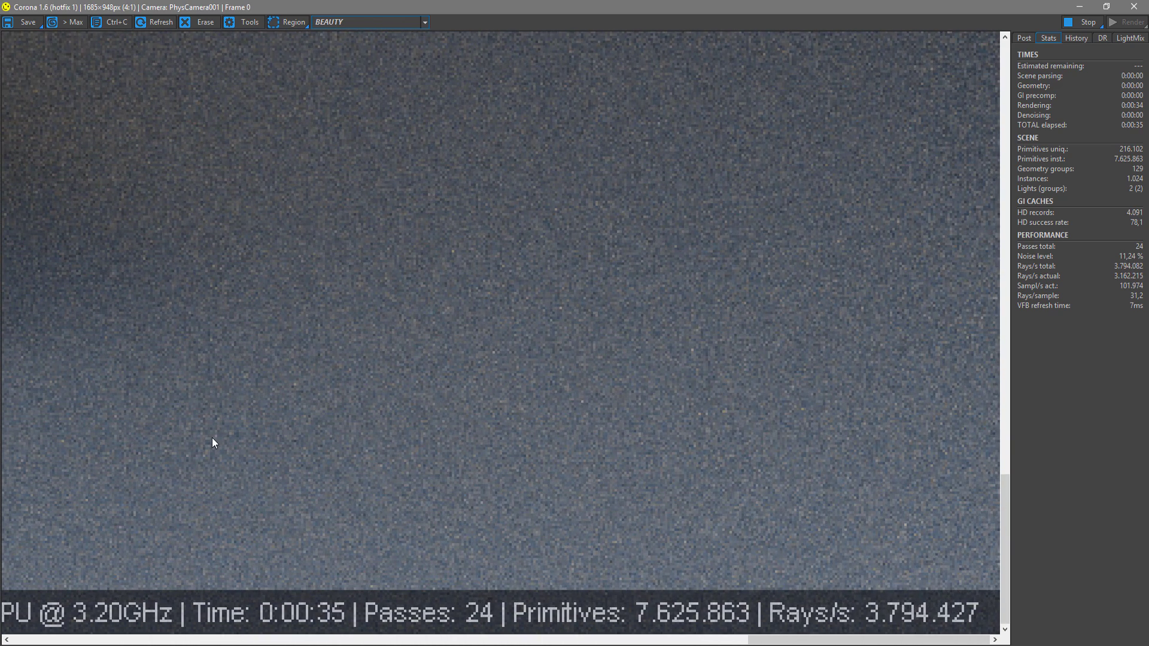